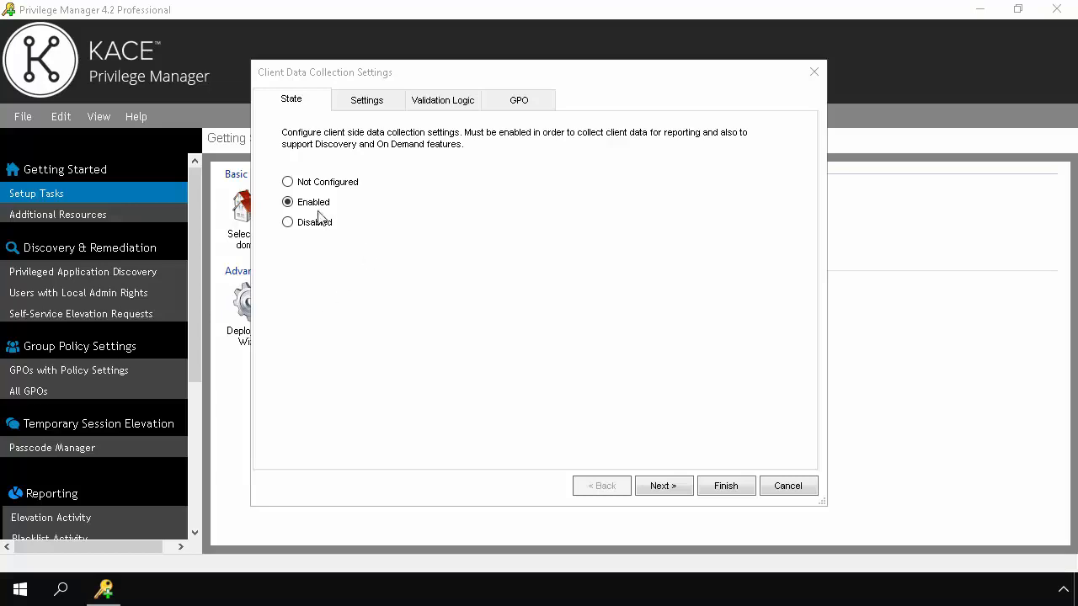
Choose the UPGRADEDA server under Upgrade.bon.local to receive client data and test its web service connection.
left_click(665, 487)
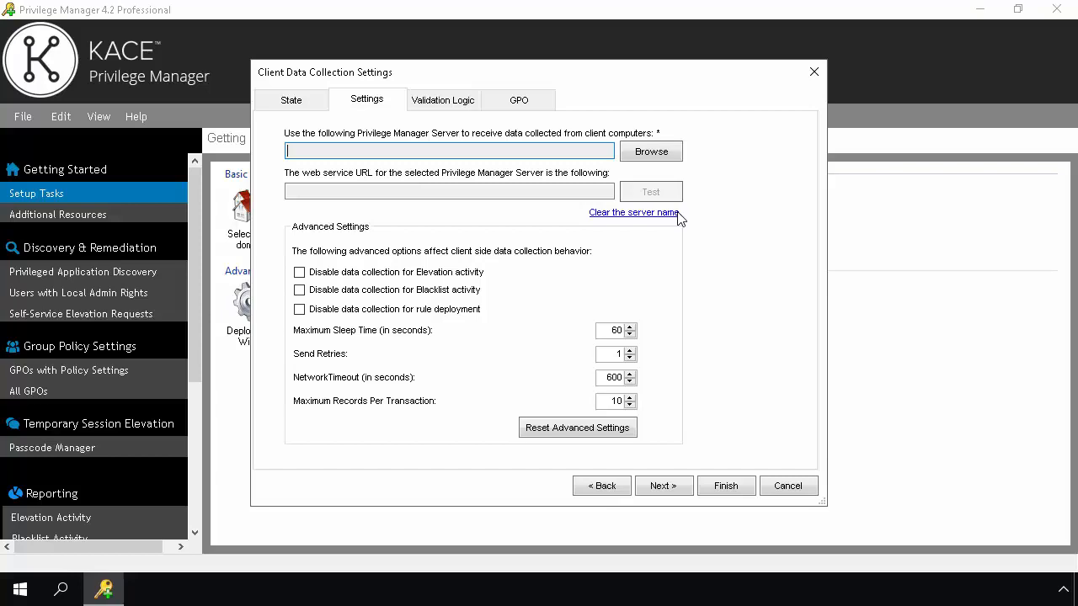
left_click(668, 153)
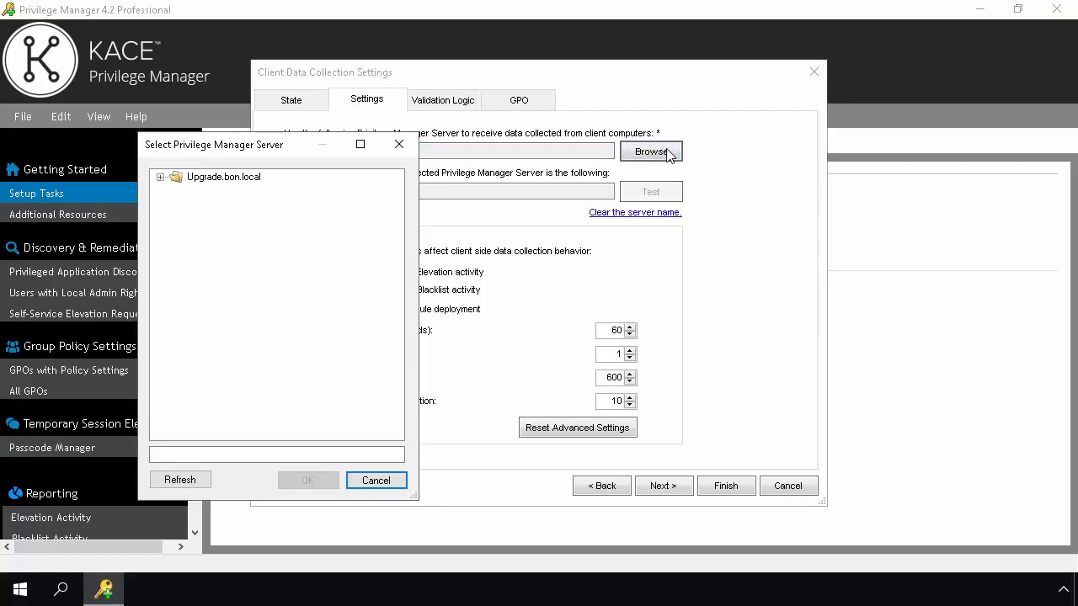
left_click(160, 178)
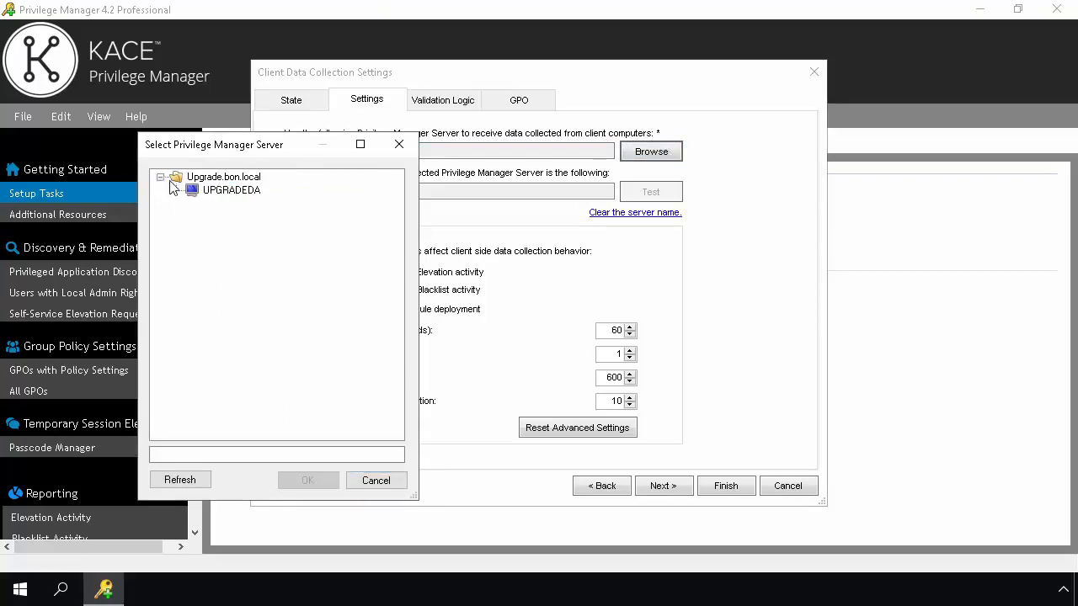
left_click(221, 192)
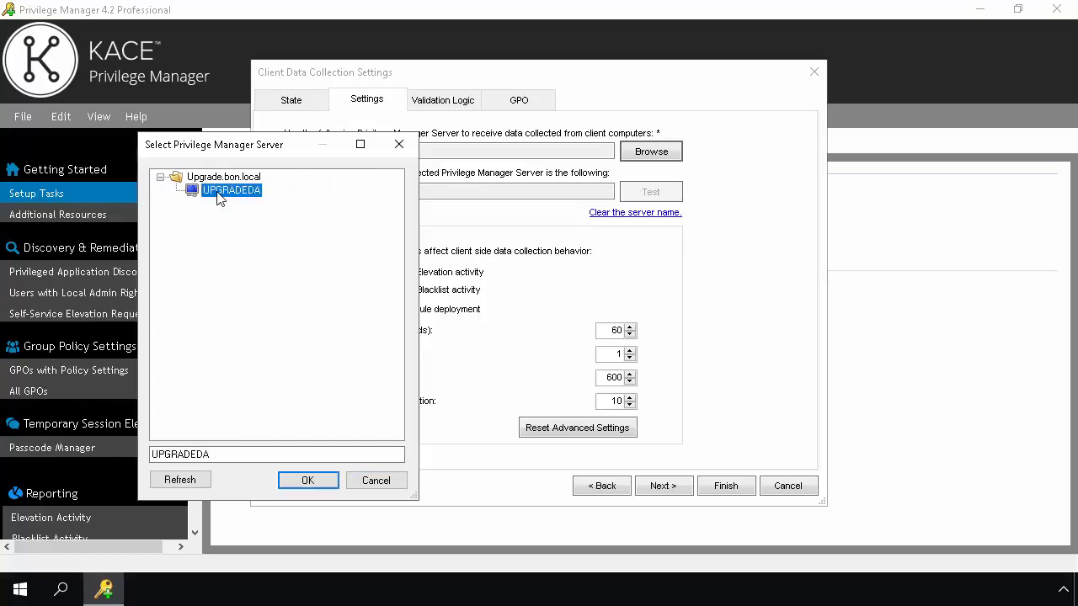
left_click(313, 487)
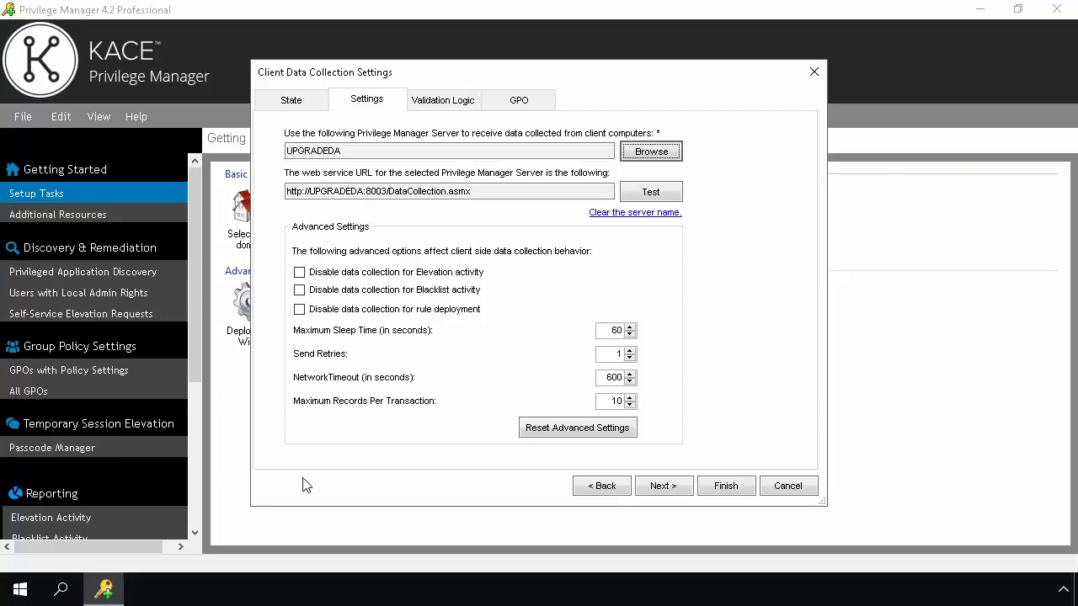
left_click(648, 198)
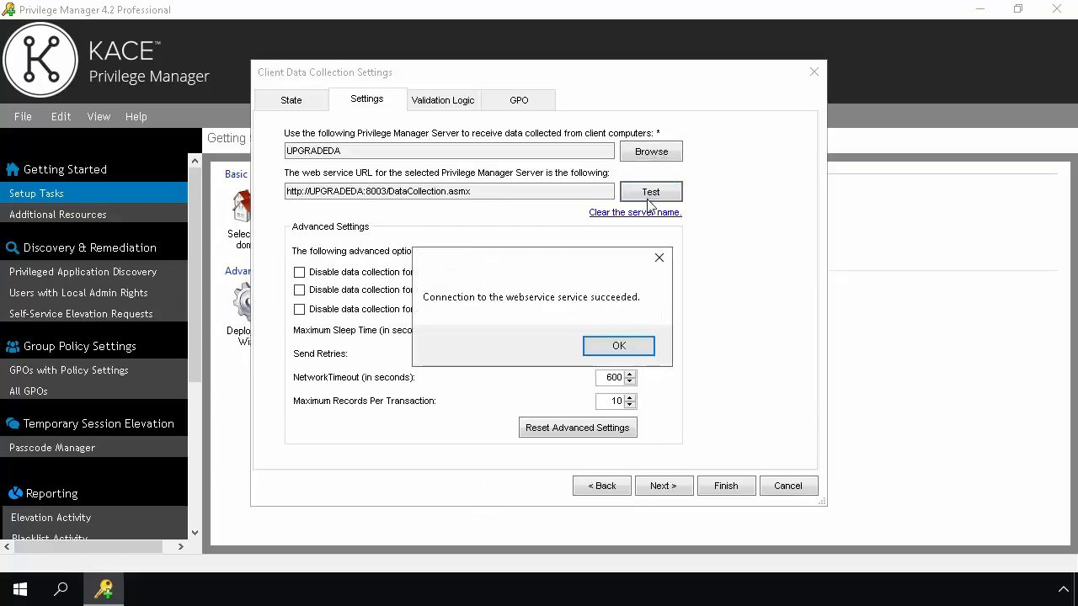
left_click(647, 349)
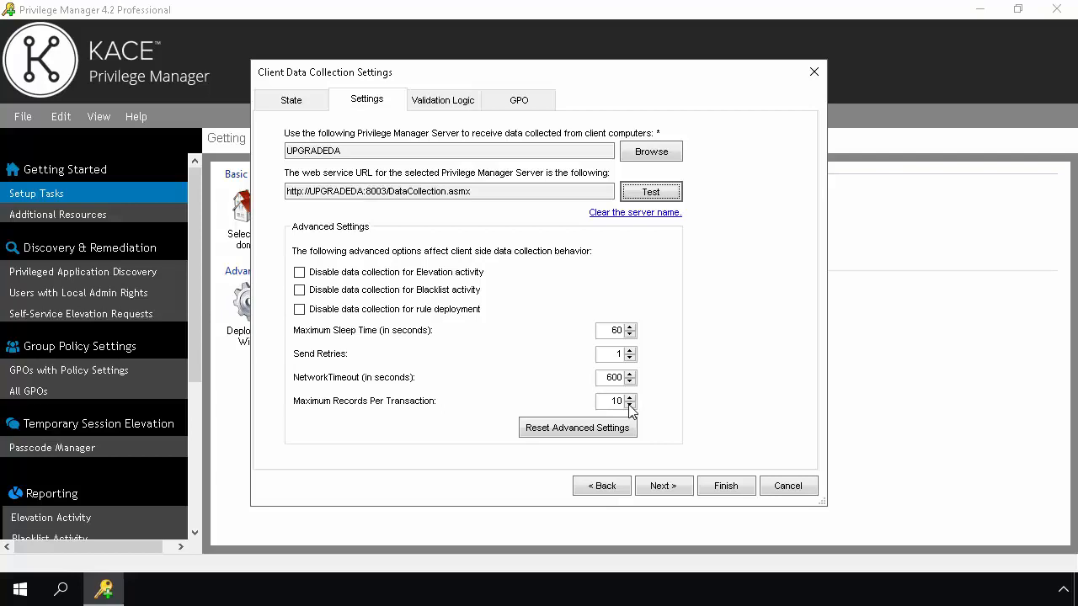
Keep the default validation logic and apply the client data collection settings to the Client Deployment GPO.
left_click(662, 487)
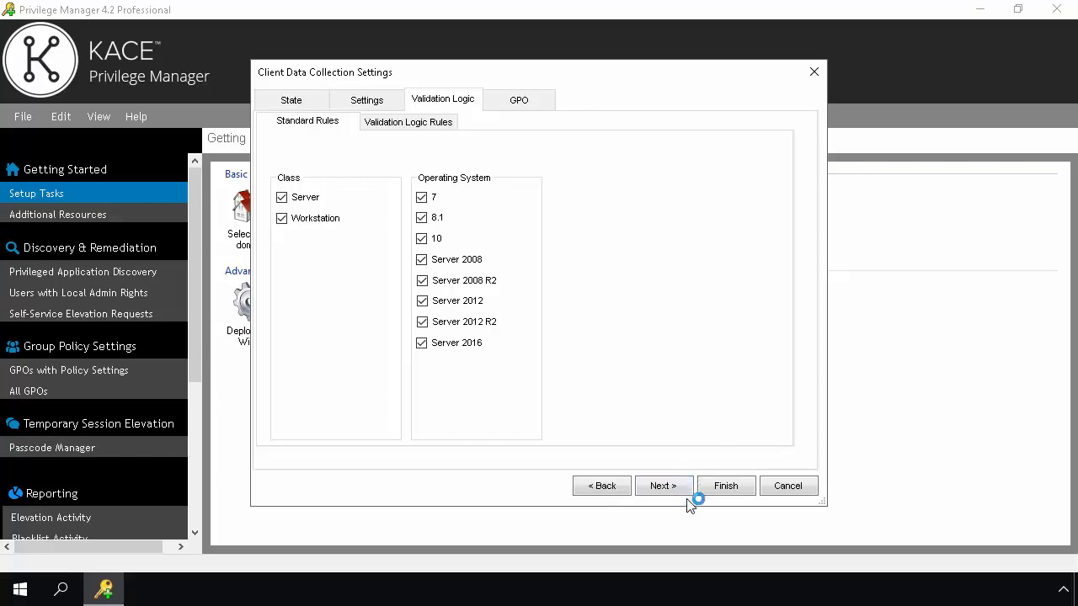
left_click(660, 489)
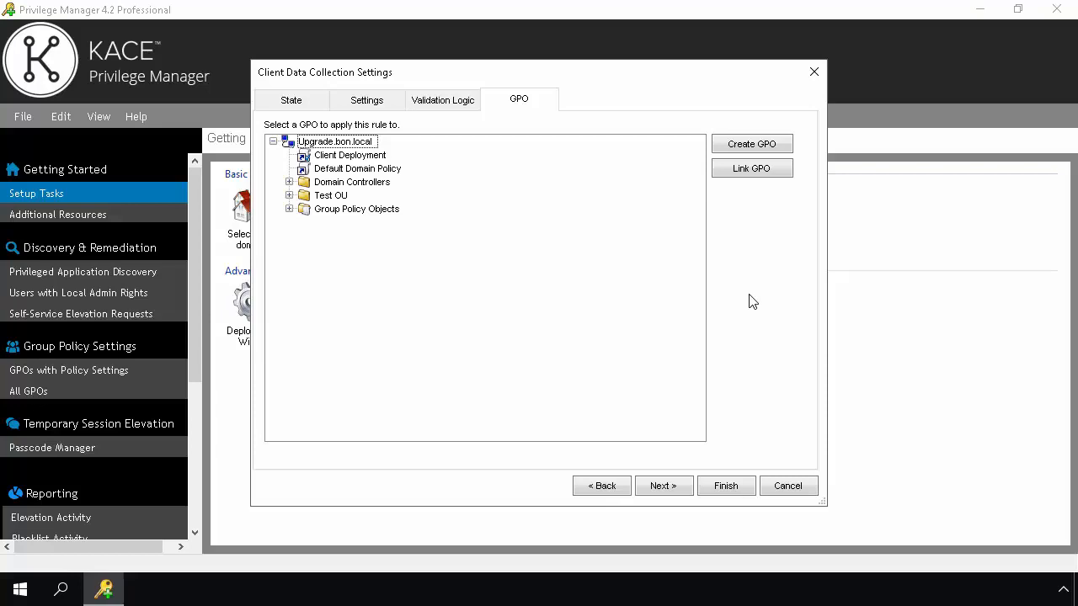
left_click(383, 156)
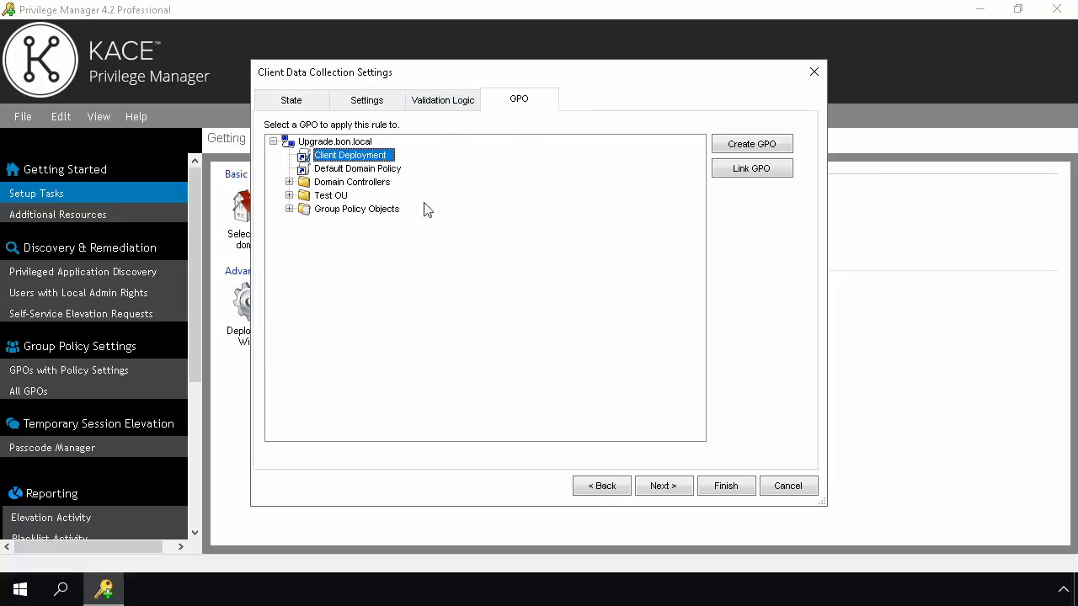
left_click(720, 488)
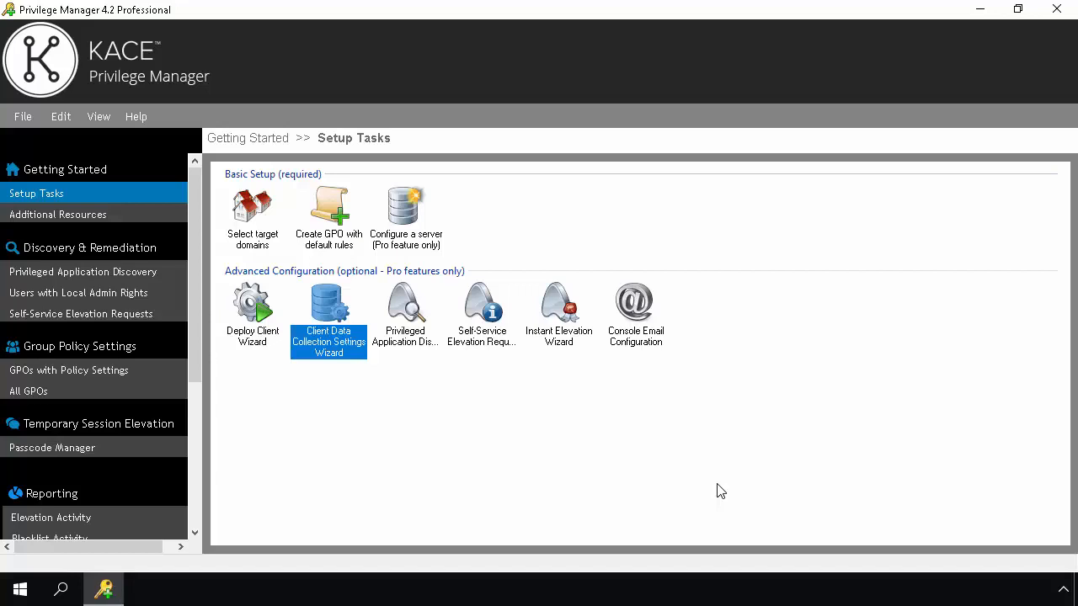
Display the advanced policy settings of the Client Deployment GPO among the GPOs with policy settings.
left_click(95, 374)
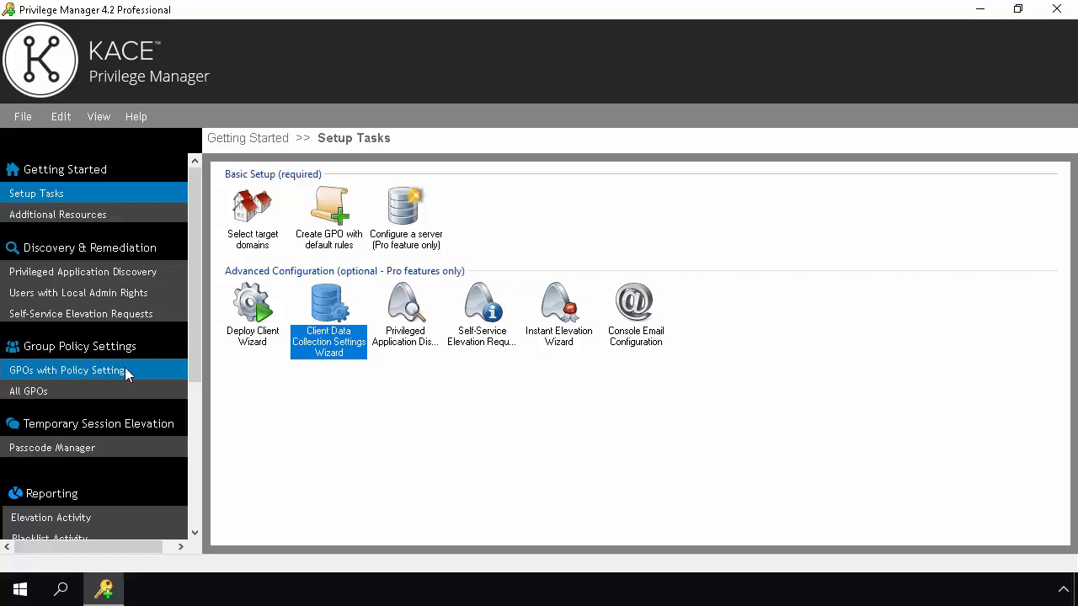
left_click(125, 369)
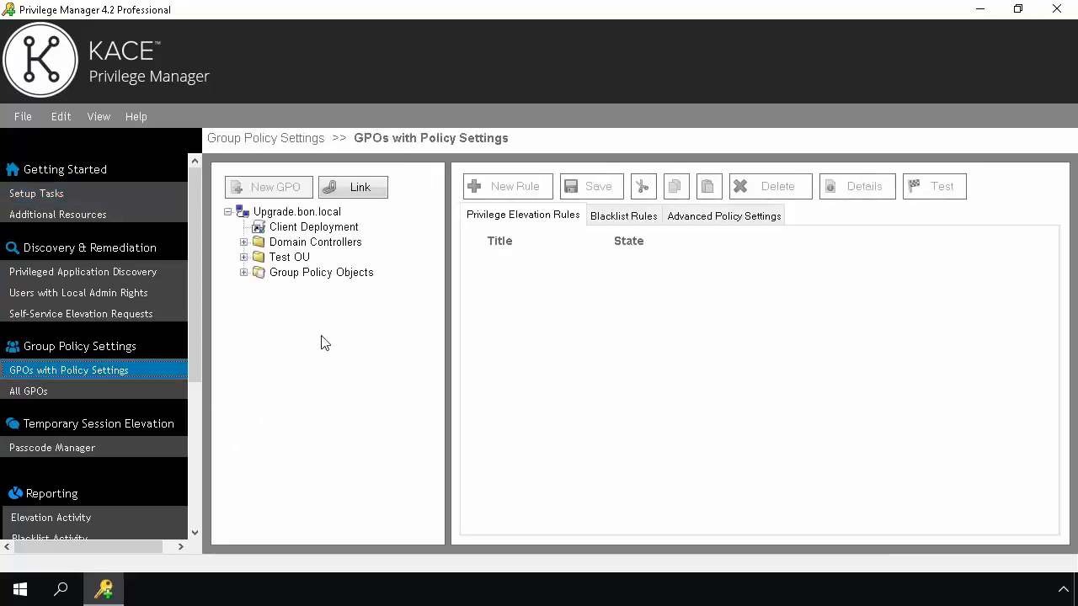
left_click(348, 229)
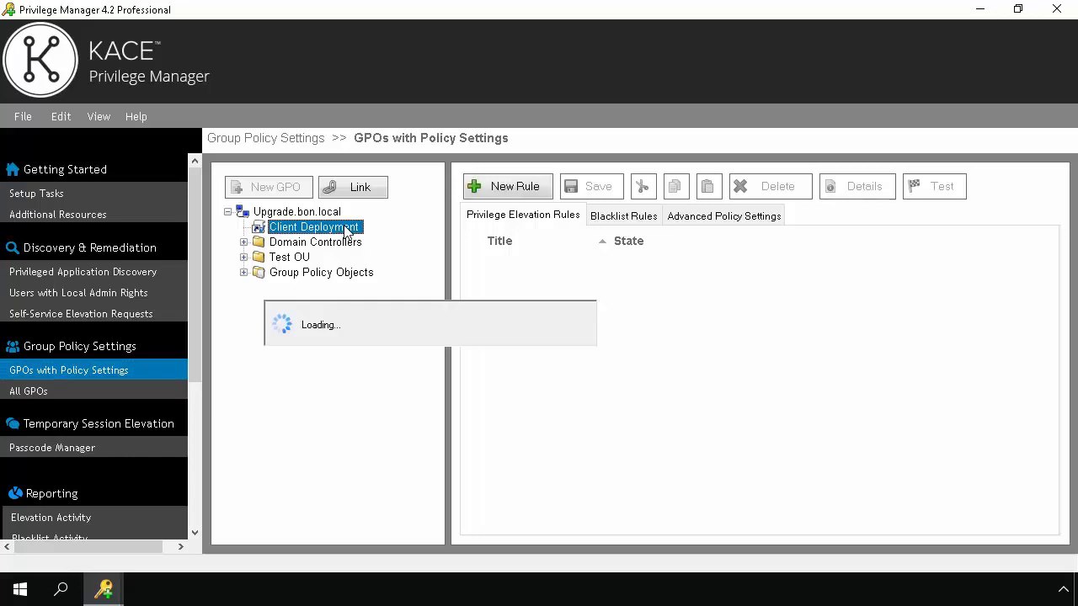
left_click(759, 218)
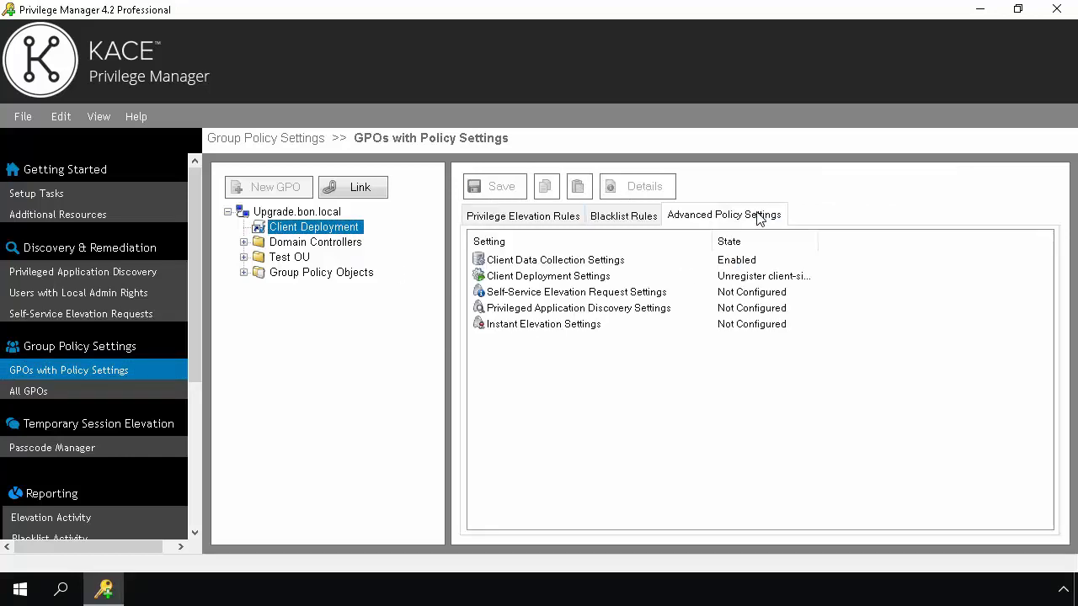
Review the state, server settings and validation logic in the Client Data Collection Settings details, closing them without changes.
left_click(590, 261)
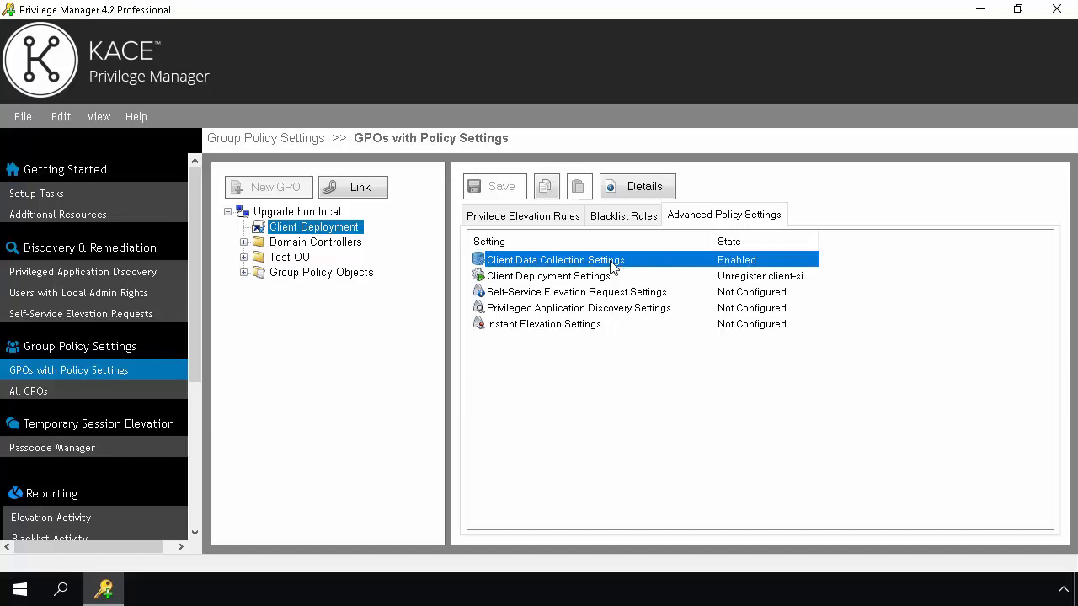
left_click(654, 187)
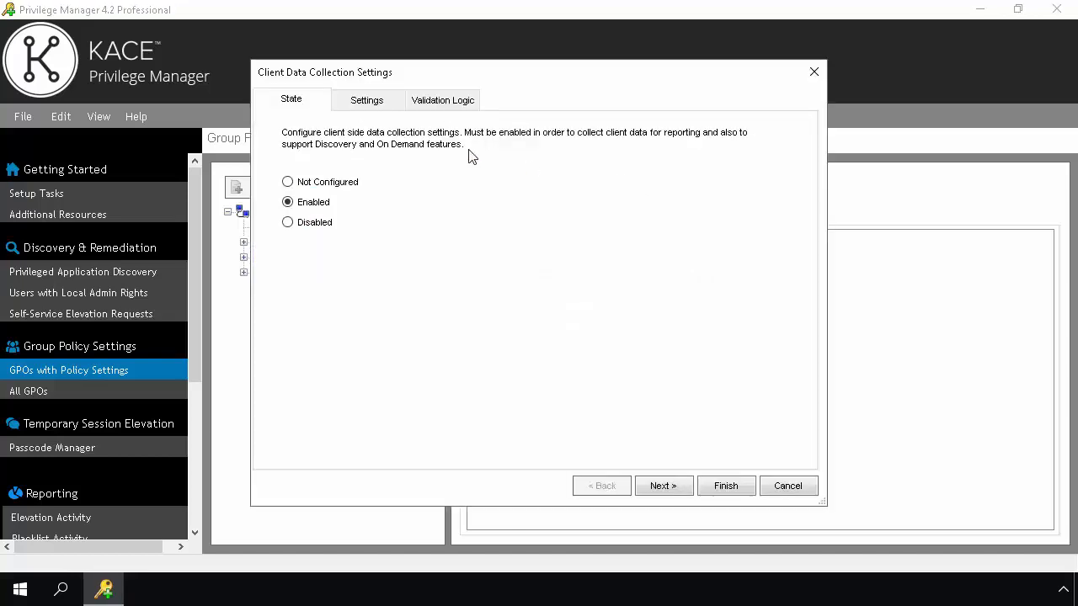
left_click(364, 100)
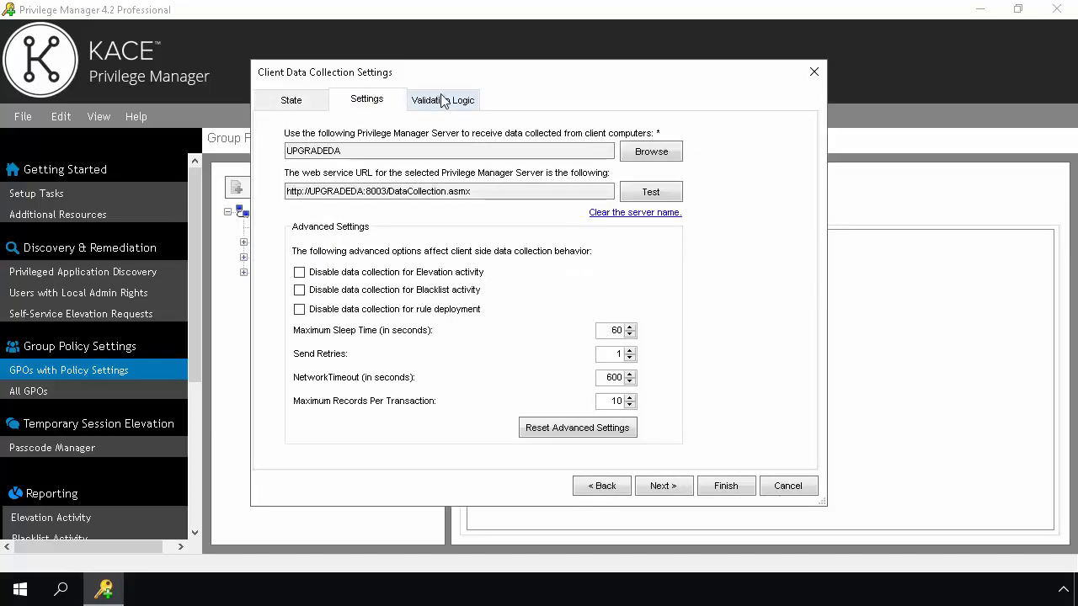
left_click(443, 101)
left_click(310, 98)
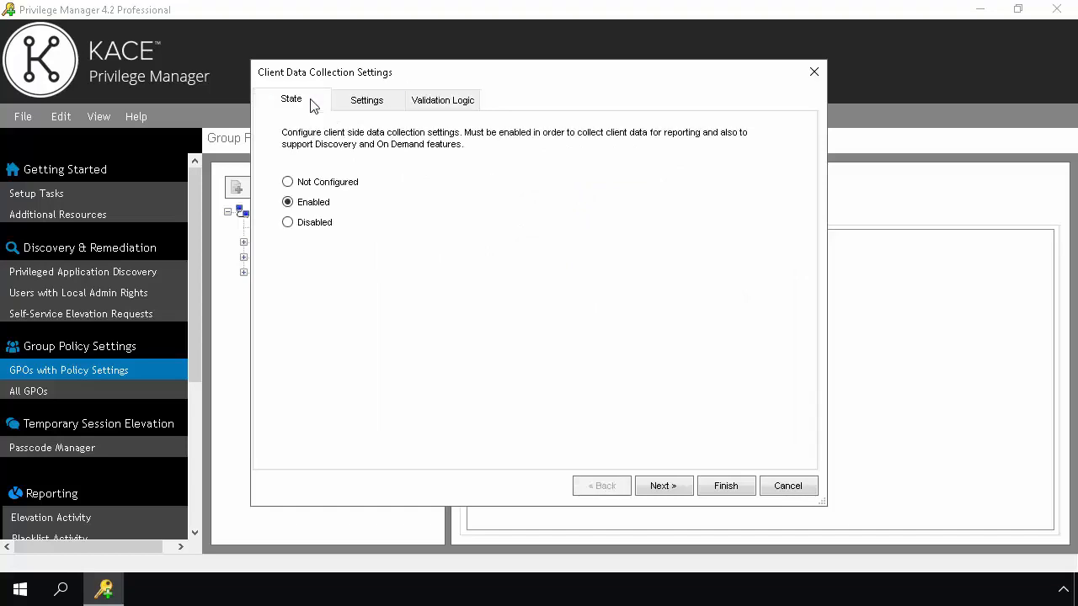
left_click(789, 486)
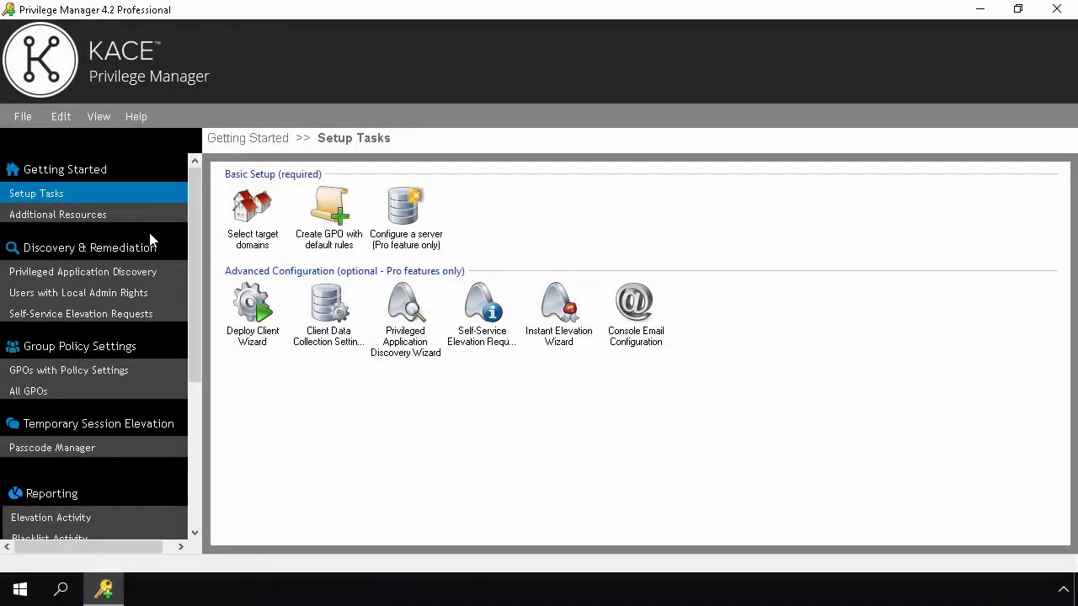
Set up Privileged Application Discovery as enabled, with the default dates and validation logic, for the Client Deployment GPO.
double_click(400, 332)
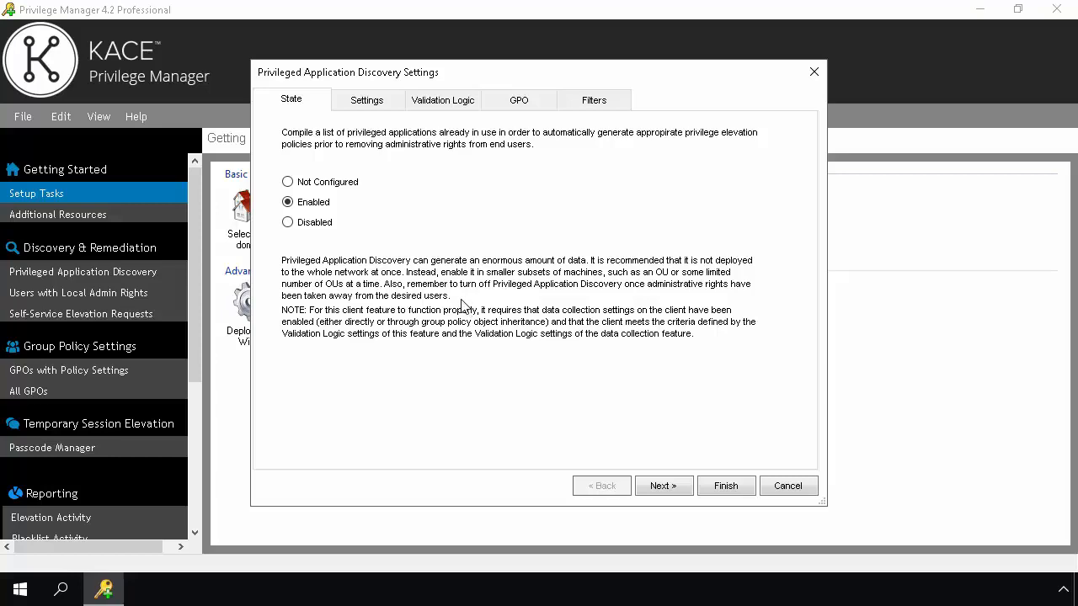
left_click(664, 487)
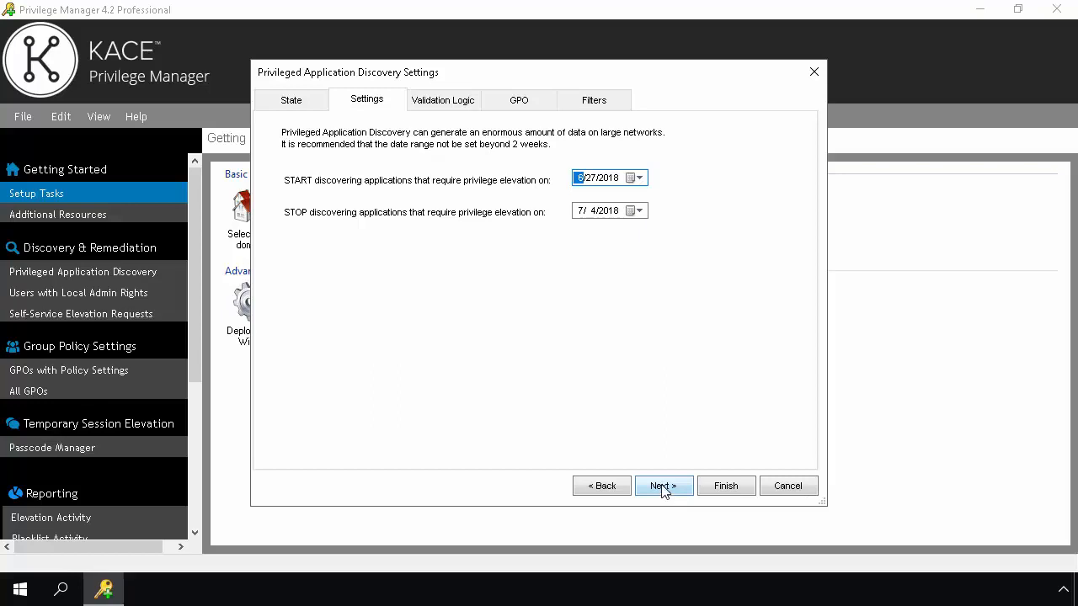
left_click(664, 490)
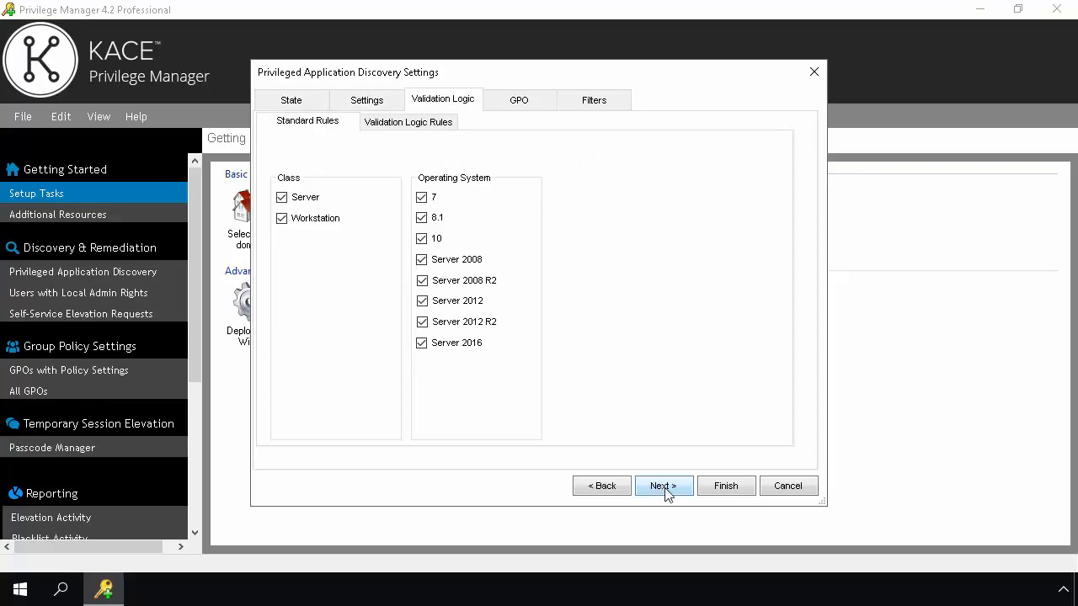
left_click(663, 488)
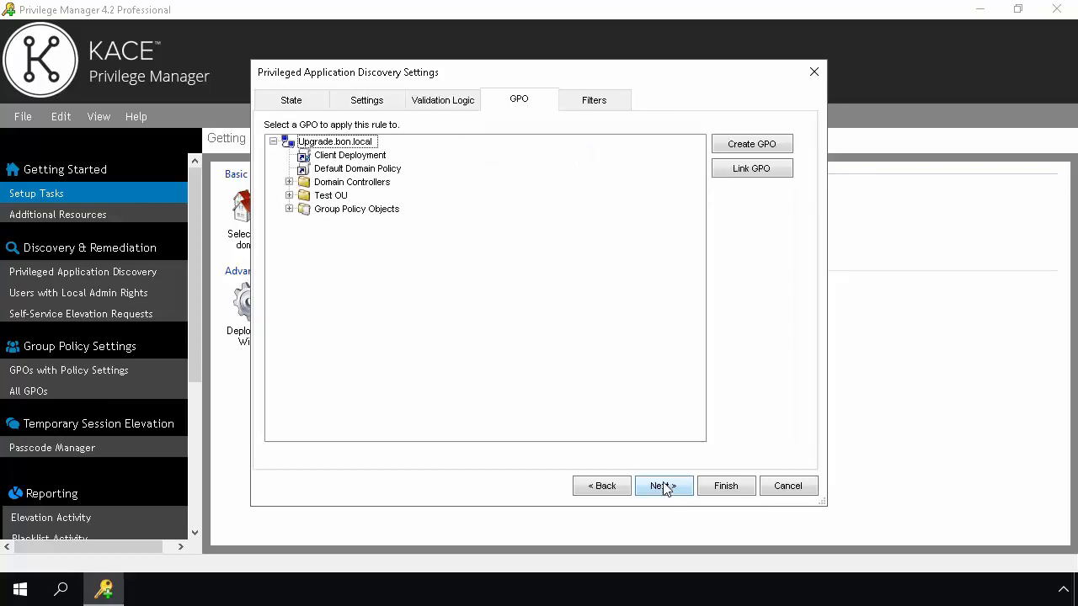
left_click(348, 158)
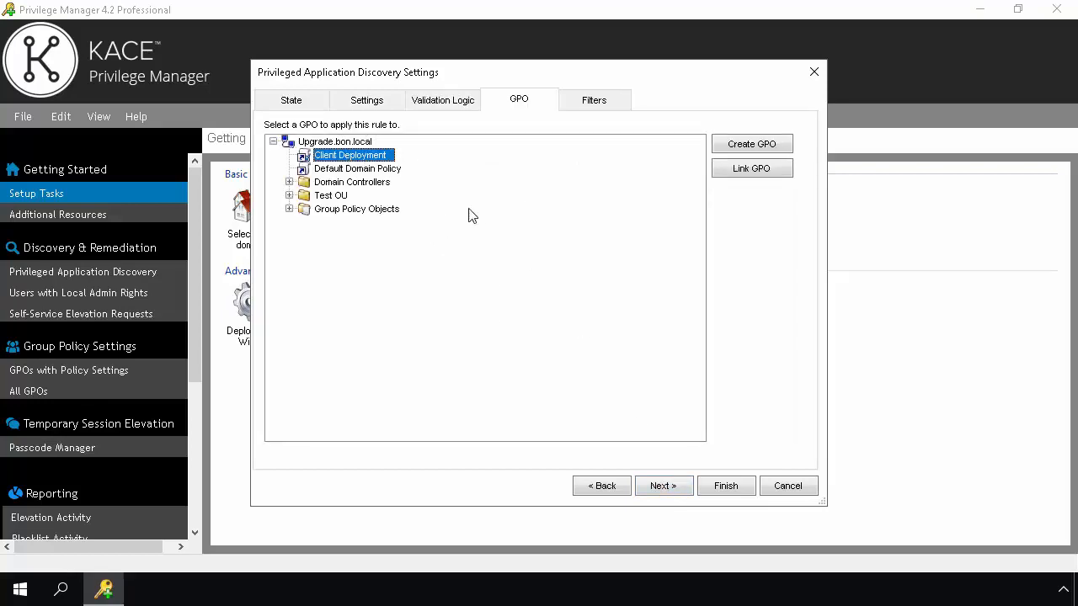
left_click(682, 489)
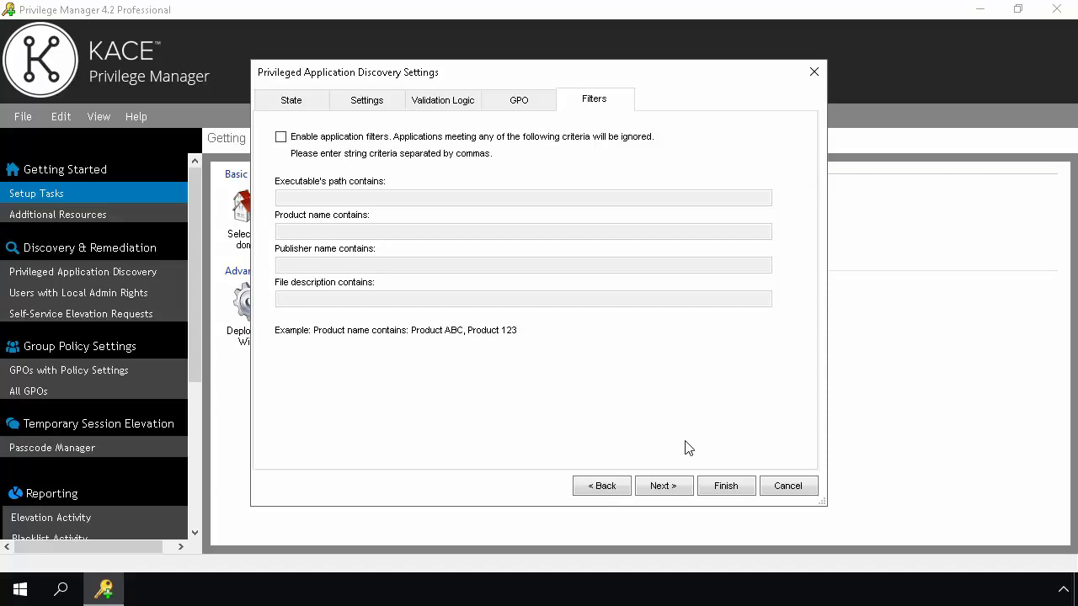
Enable application filters to ignore product names containing "Product ABC, Product 123" and finish the discovery wizard.
left_click(280, 137)
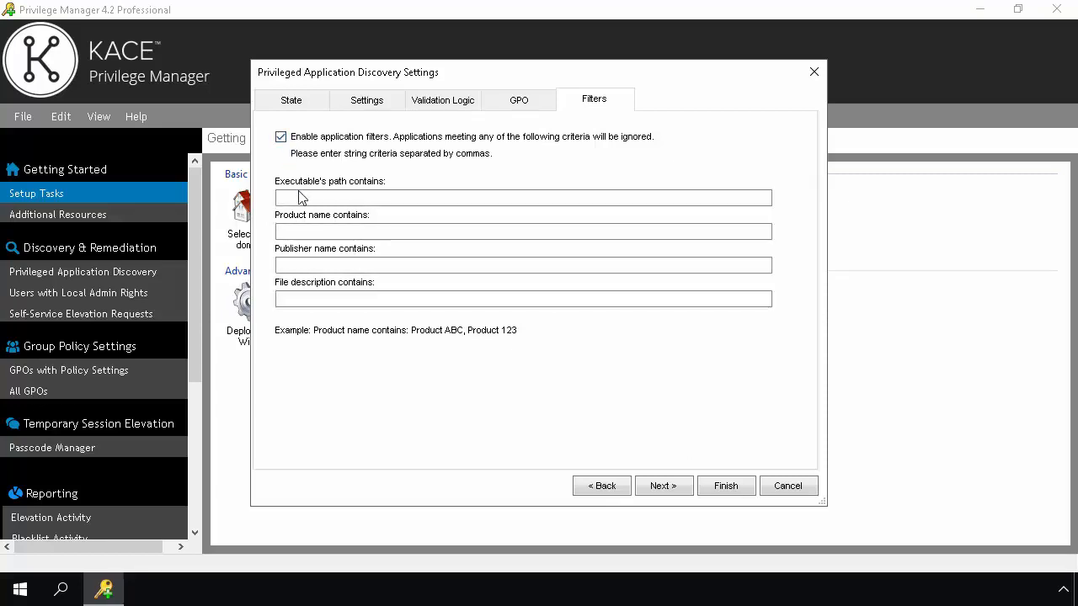
left_click(300, 197)
left_click(336, 232)
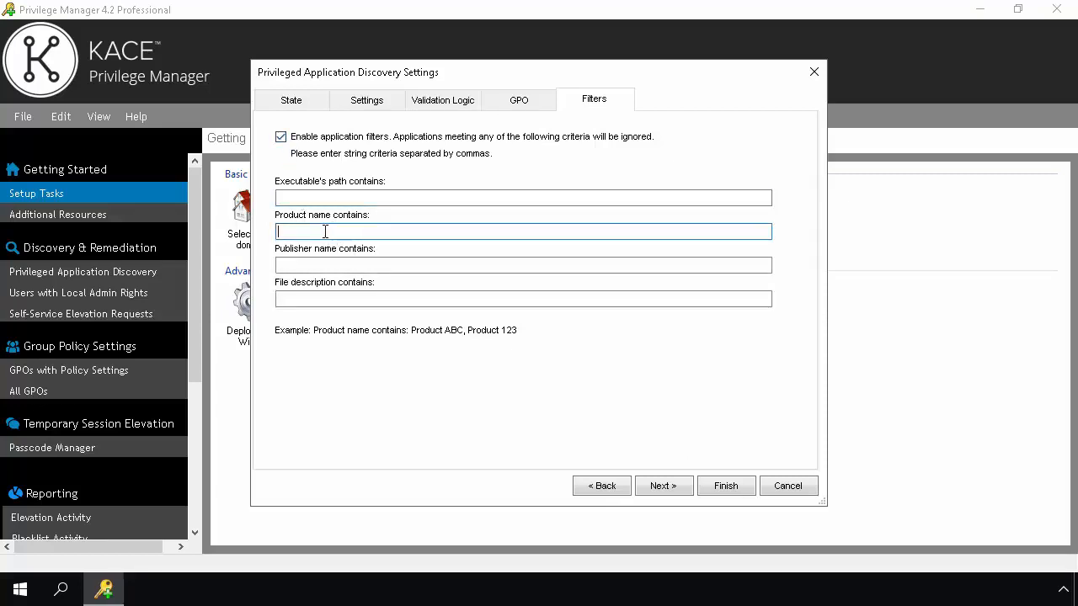
type("Product ABC, Product 123")
left_click(720, 489)
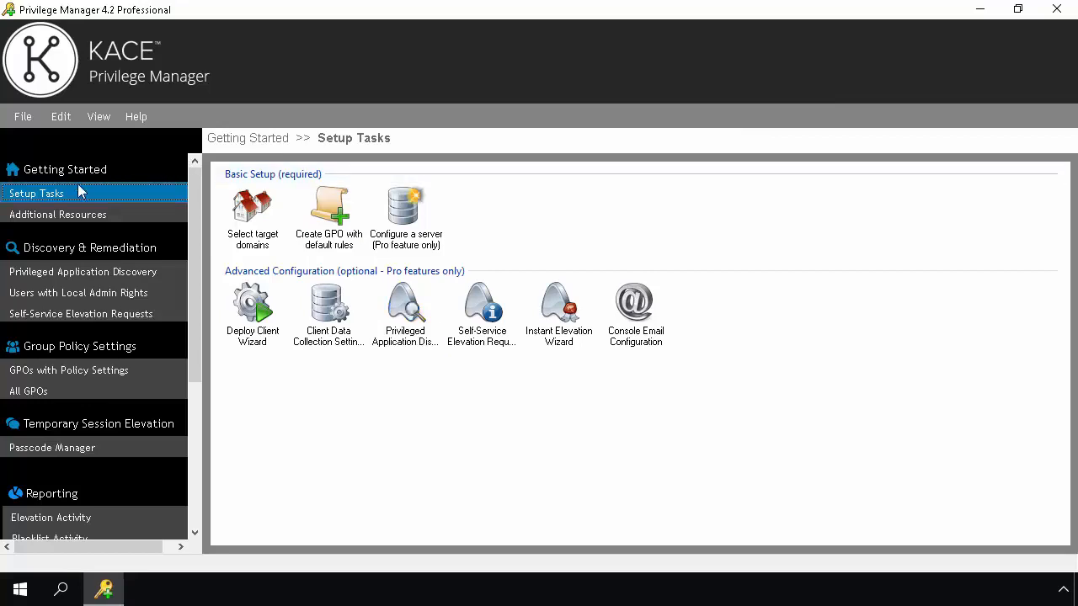
Review the local filters for Privileged Application Discovery and display the matching discovered applications.
left_click(139, 276)
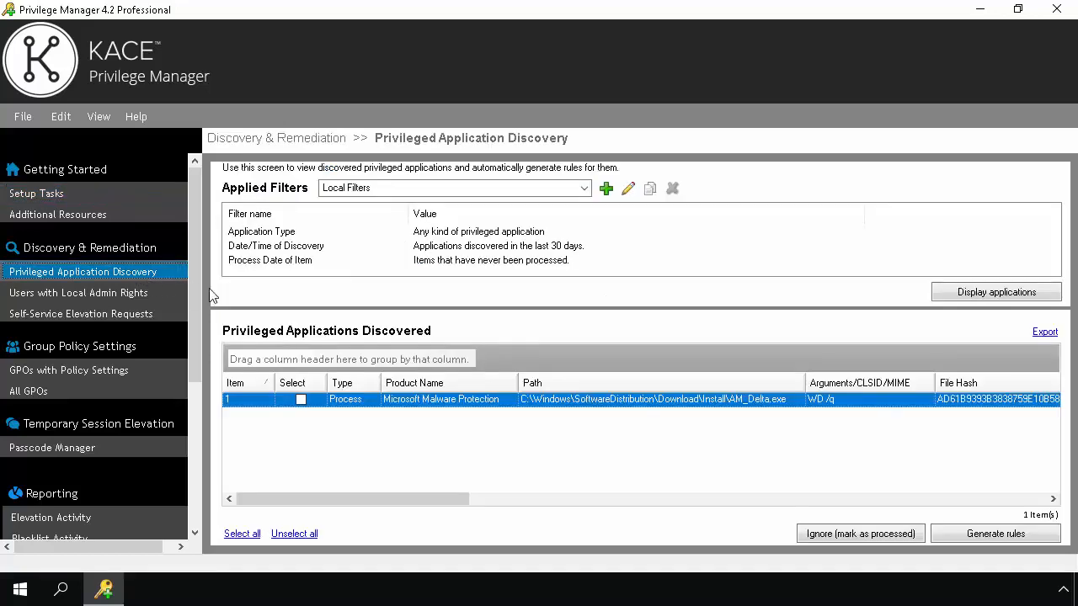
left_click(468, 232)
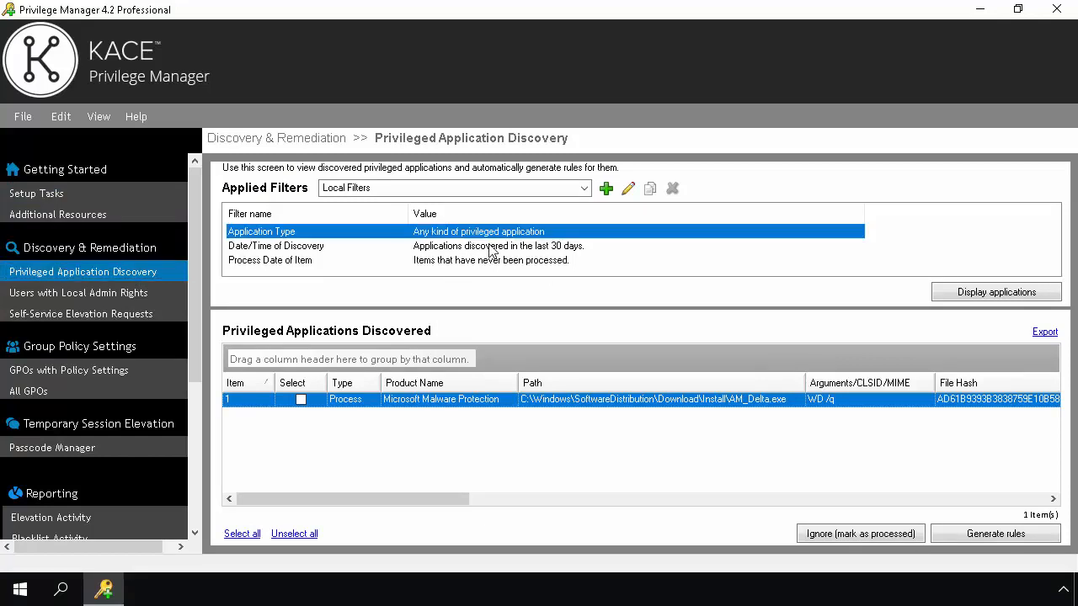
left_click(488, 246)
left_click(489, 261)
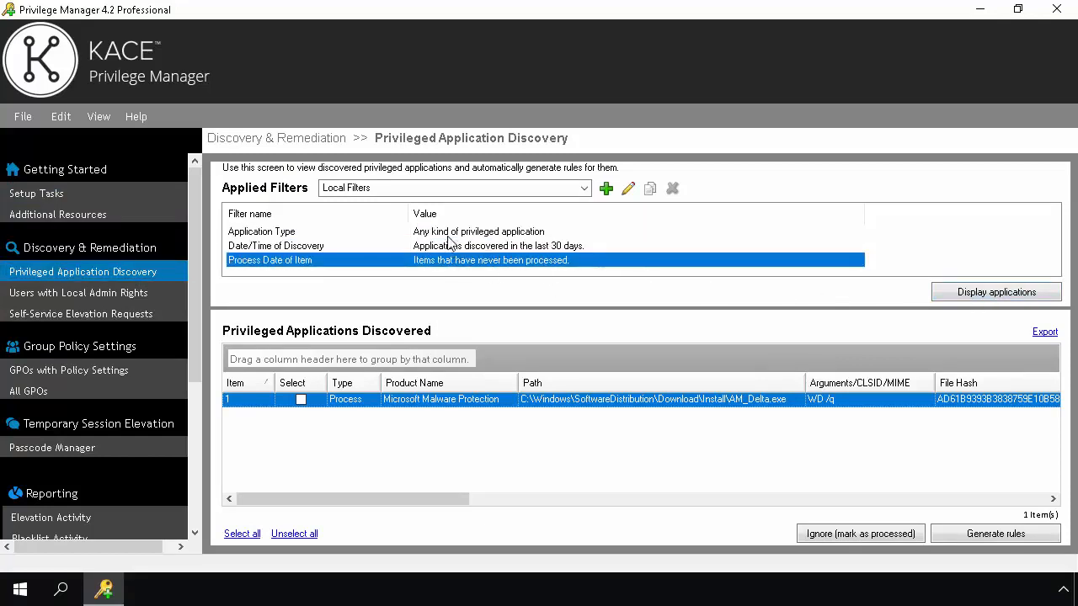
left_click(996, 303)
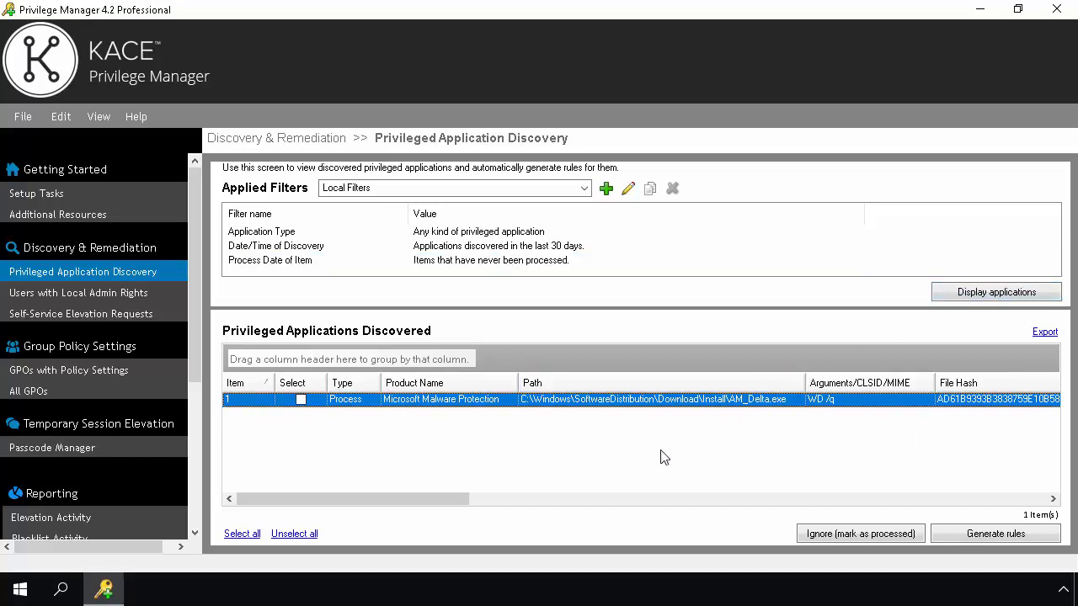
Select the discovered Microsoft Malware Protection process to generate rules for it and mark it as processed.
left_click(304, 401)
left_click(994, 536)
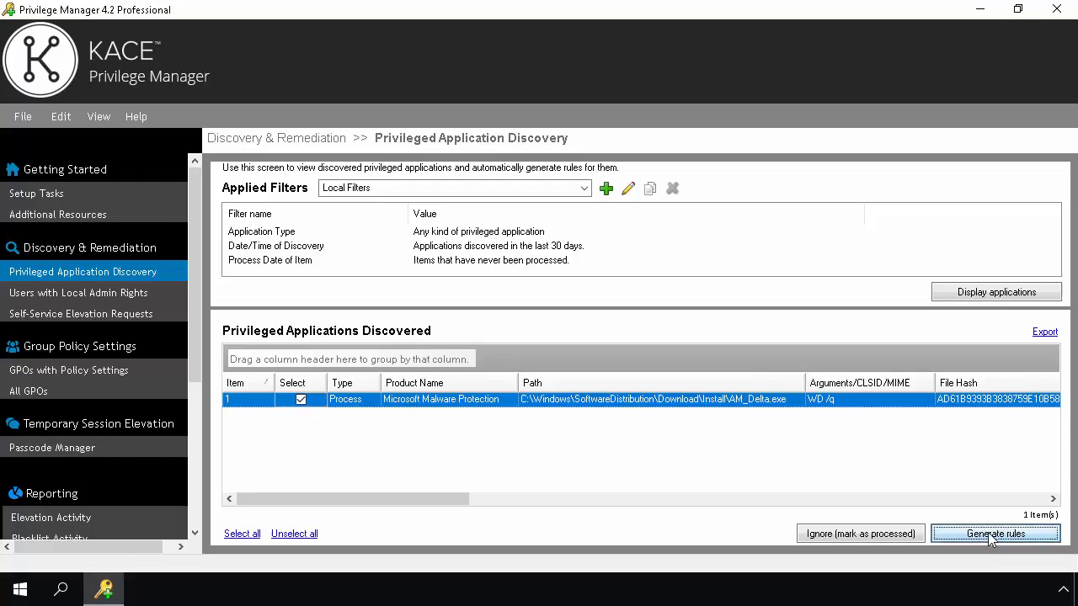
left_click(880, 537)
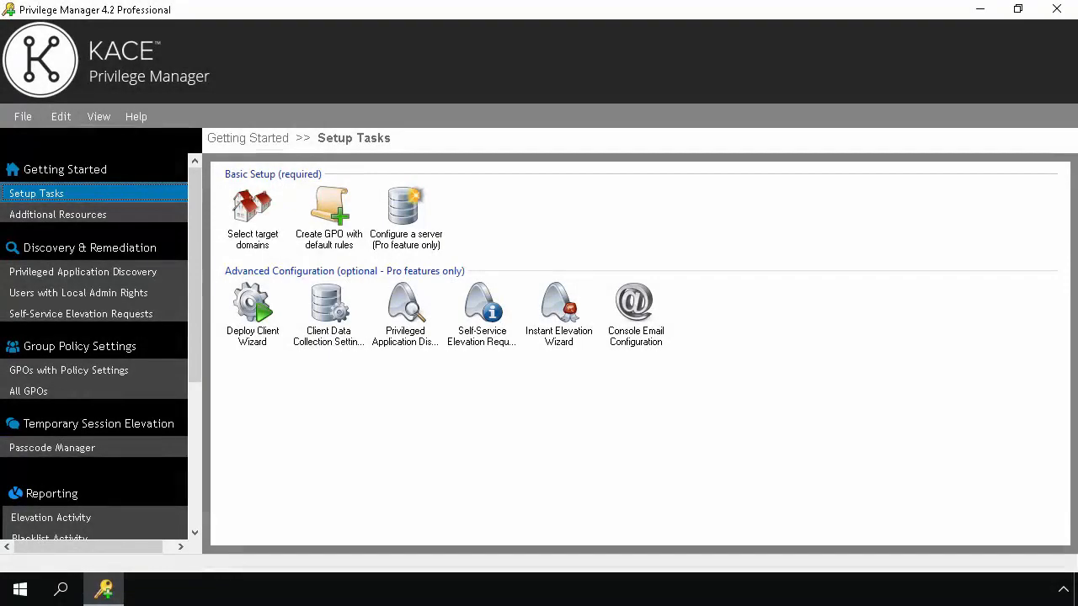
Enable self-service elevation requests with the default settings and validation logic for the Client Deployment GPO, leaving application filters off.
left_click(499, 345)
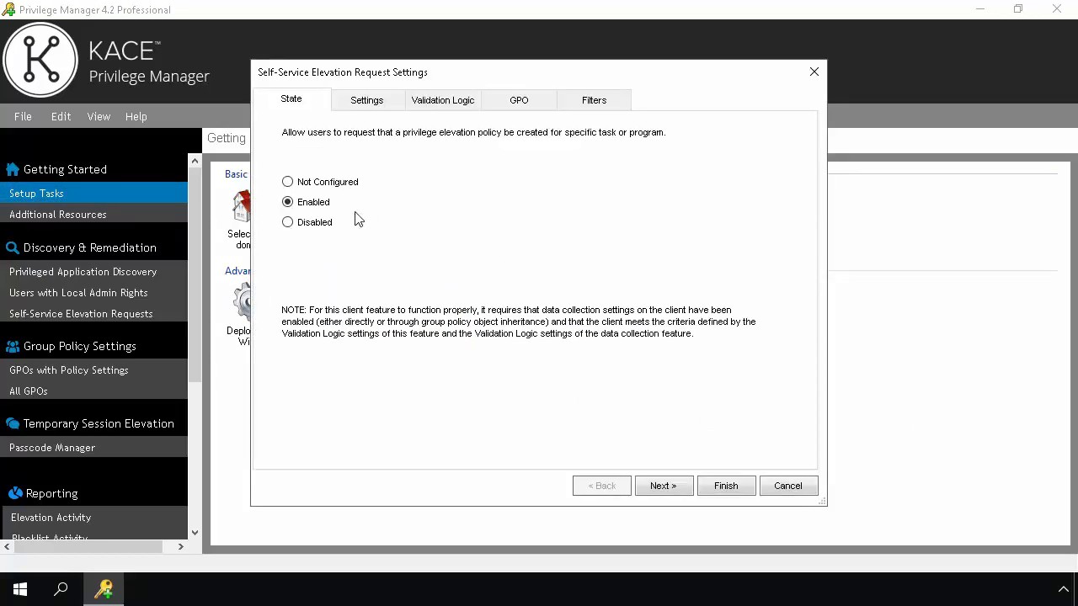
left_click(666, 487)
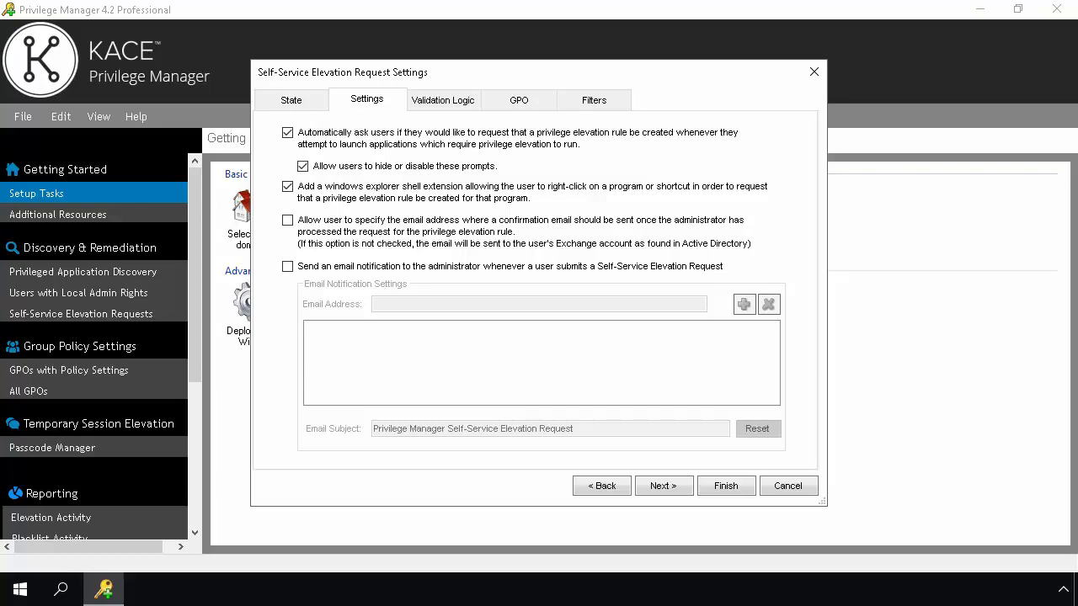
left_click(660, 491)
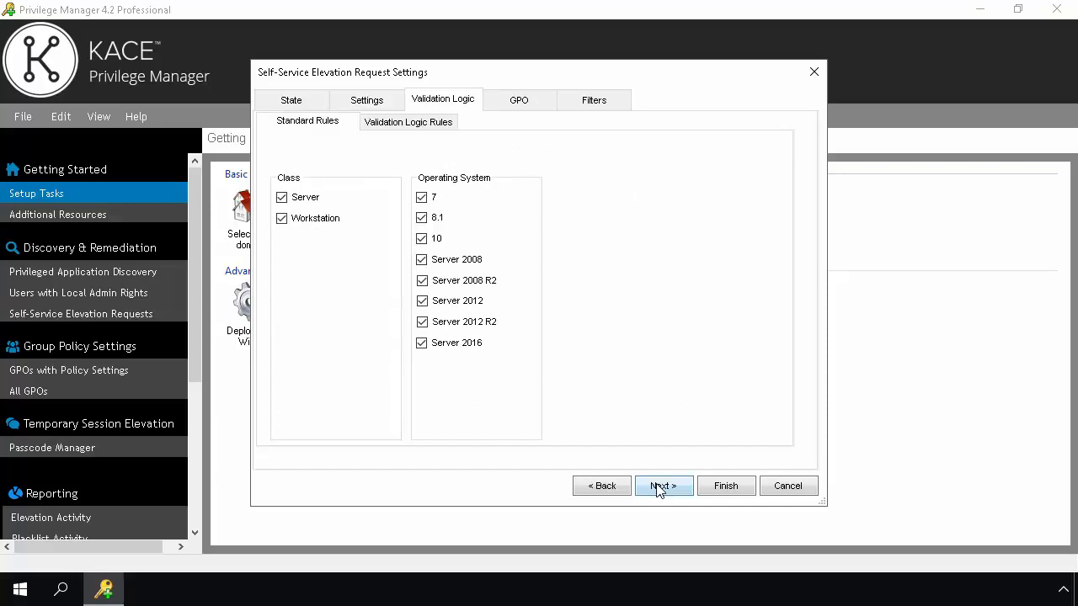
left_click(659, 488)
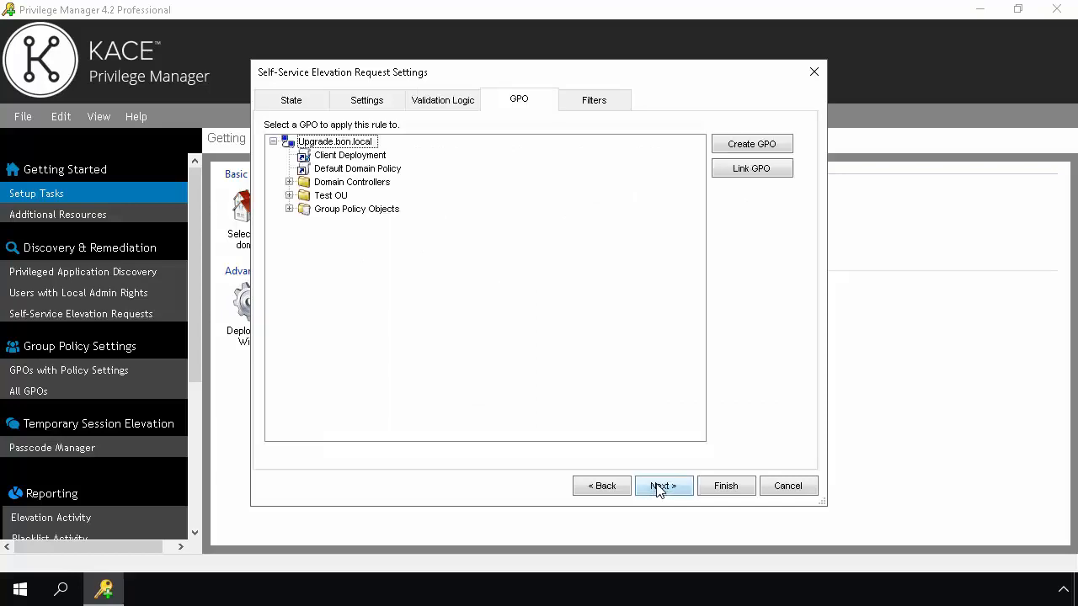
left_click(358, 155)
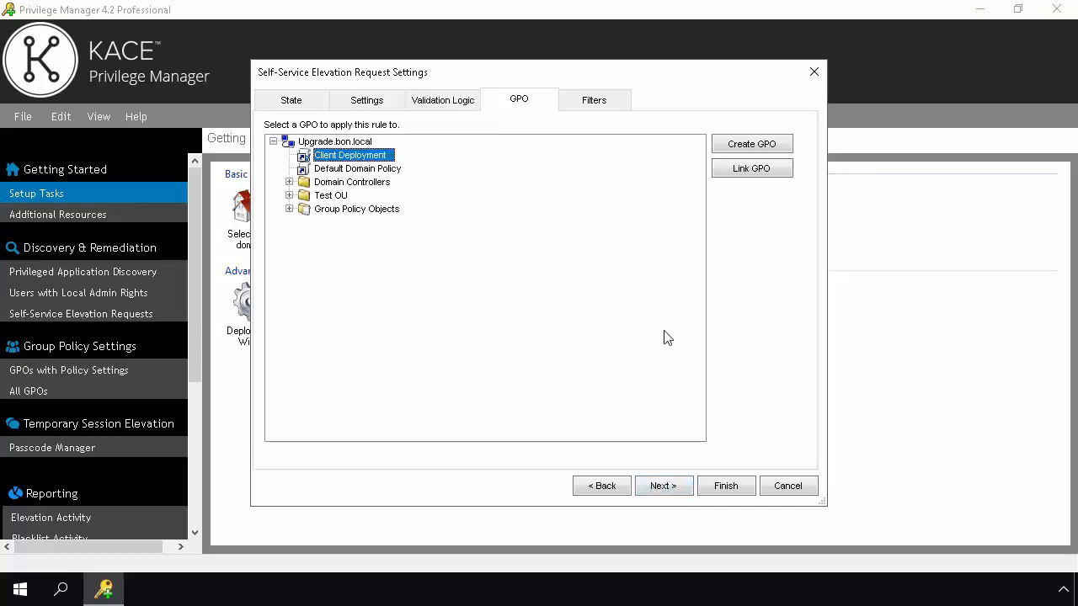
left_click(662, 488)
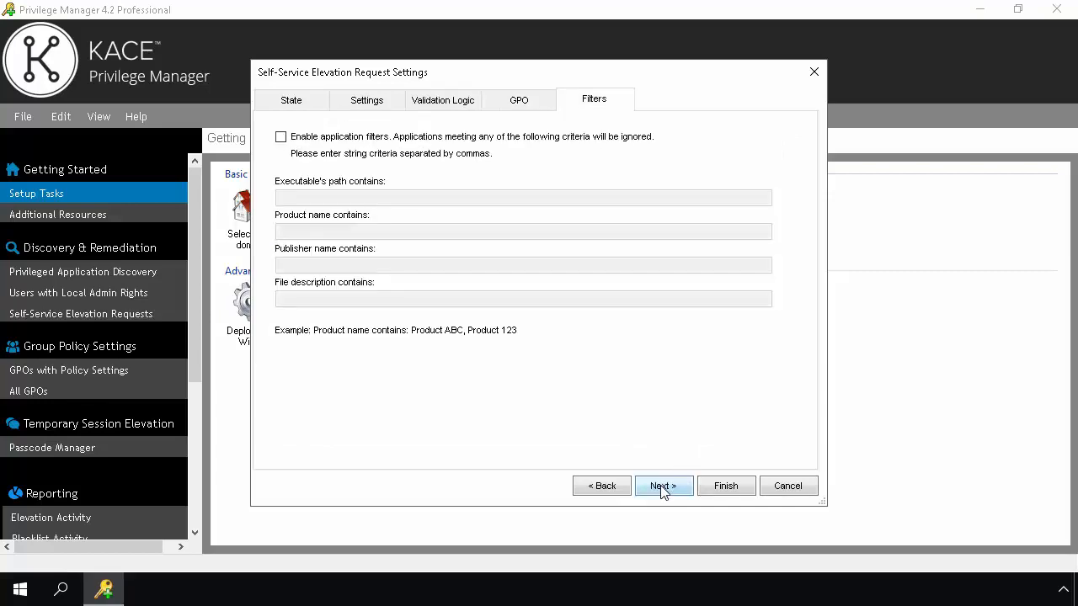
left_click(282, 139)
left_click(281, 138)
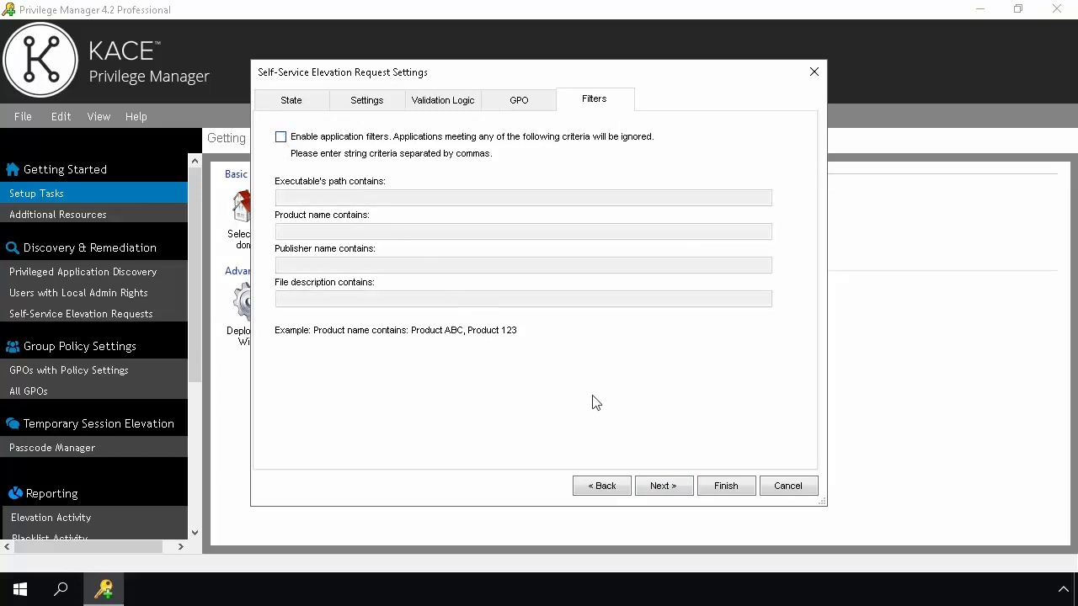
left_click(727, 490)
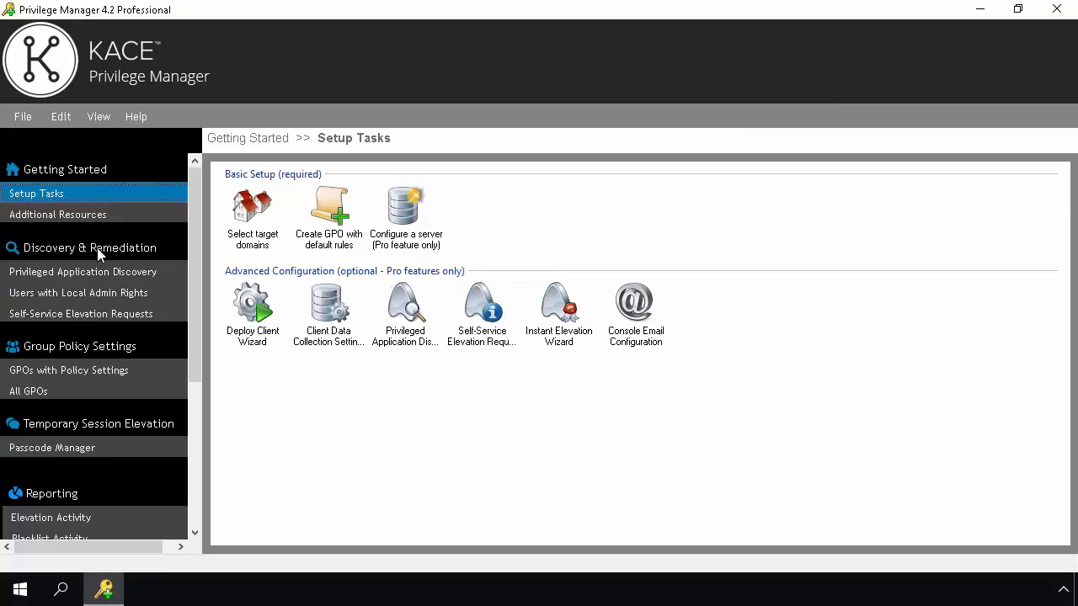
Review the local filters for Self-Service Elevation Requests and display the matching user requests.
left_click(119, 319)
left_click(473, 232)
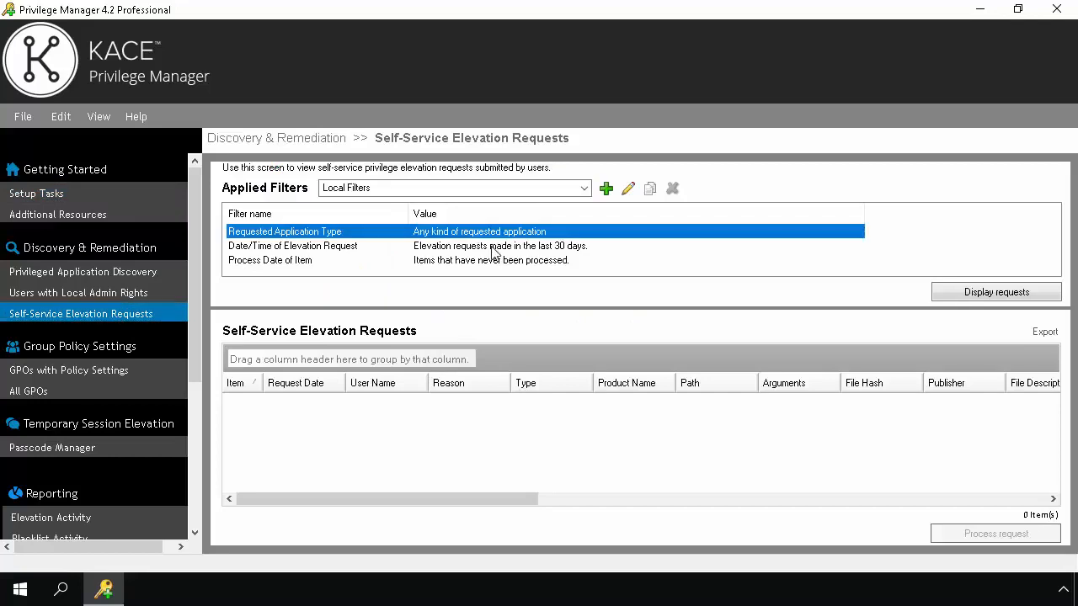
left_click(493, 247)
left_click(508, 262)
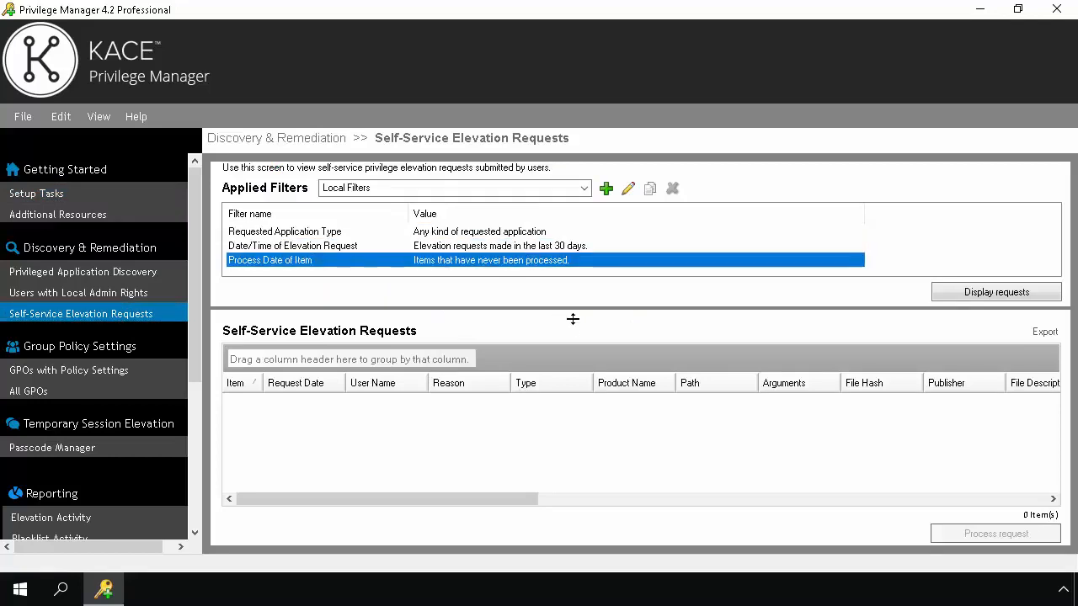
left_click(994, 298)
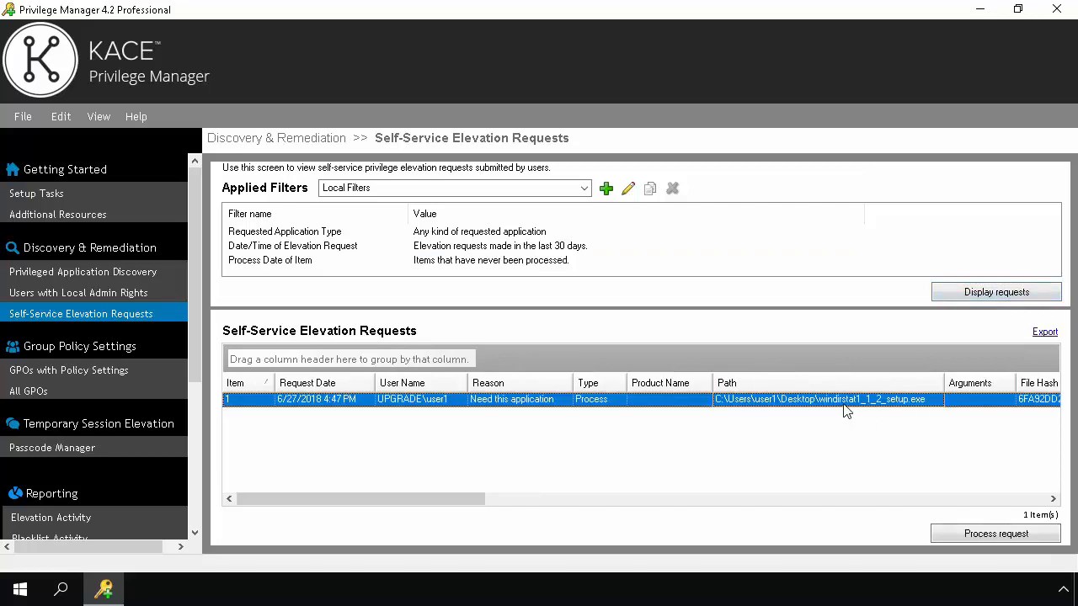
Process the elevation request for windirstat1_1_2_setup.exe as approved, without sending an email response to the requester.
left_click(980, 538)
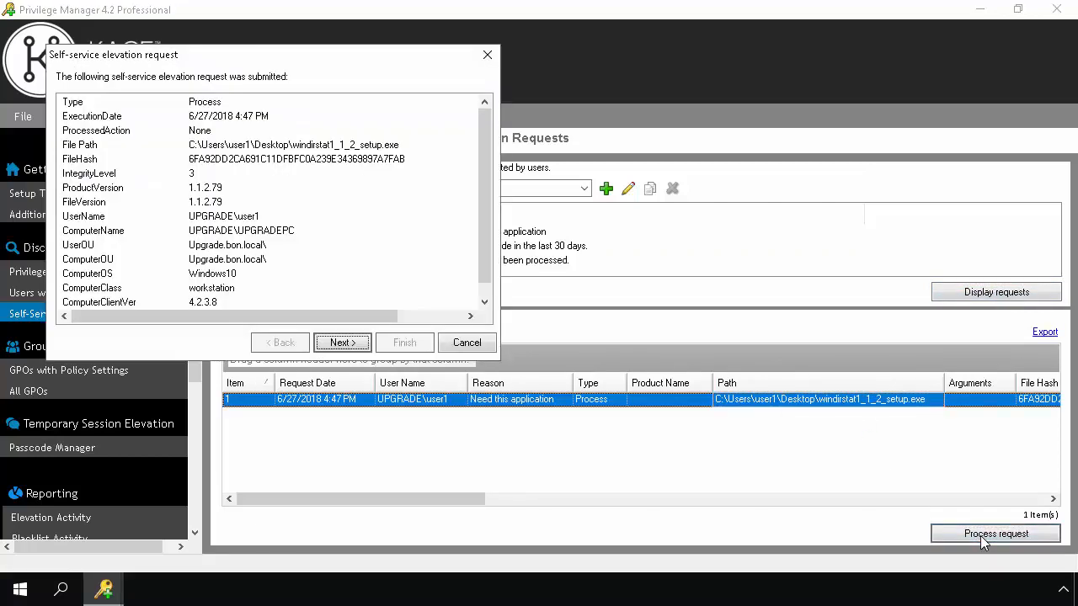
scroll(349, 341, "down", 1)
left_click(348, 342)
left_click(348, 342)
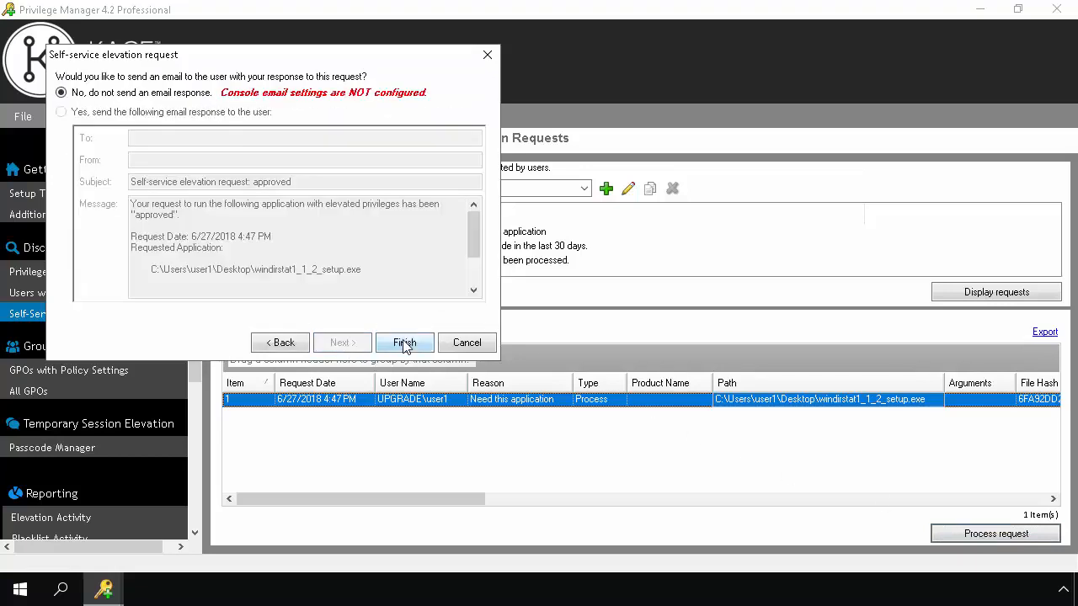
left_click(402, 344)
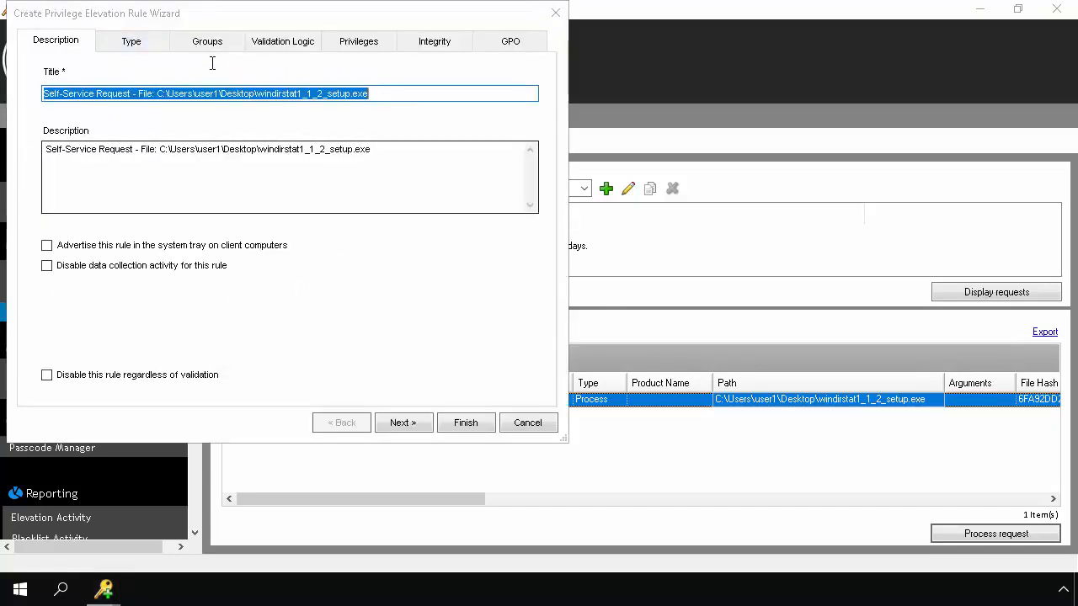
Create the privilege elevation rule for the requested setup file with its prefilled settings and apply it to the Client Deployment GPO.
left_click(136, 42)
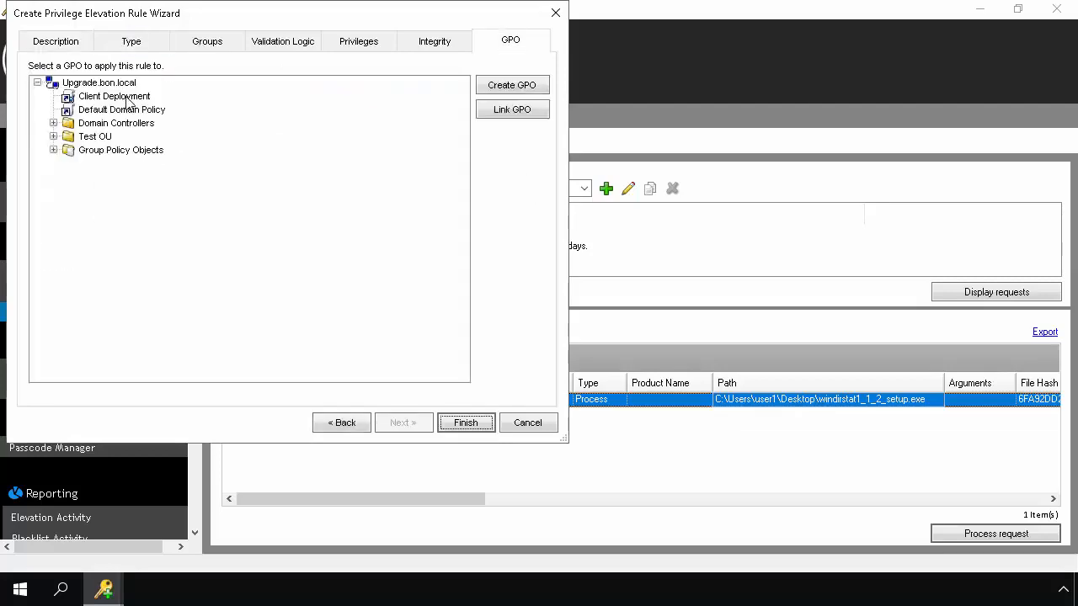
left_click(126, 99)
left_click(462, 423)
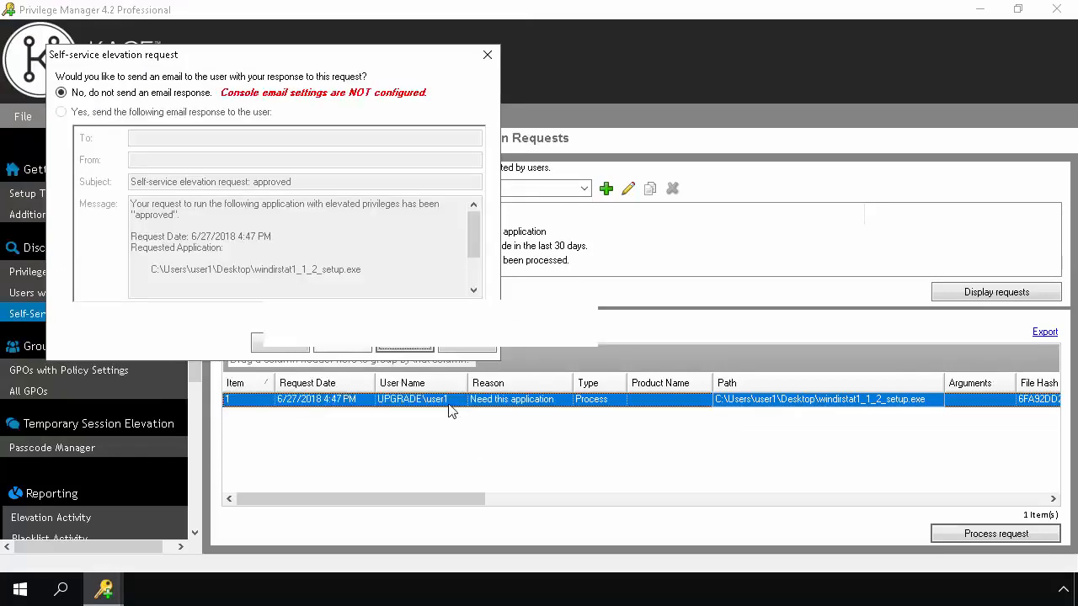
left_click(418, 348)
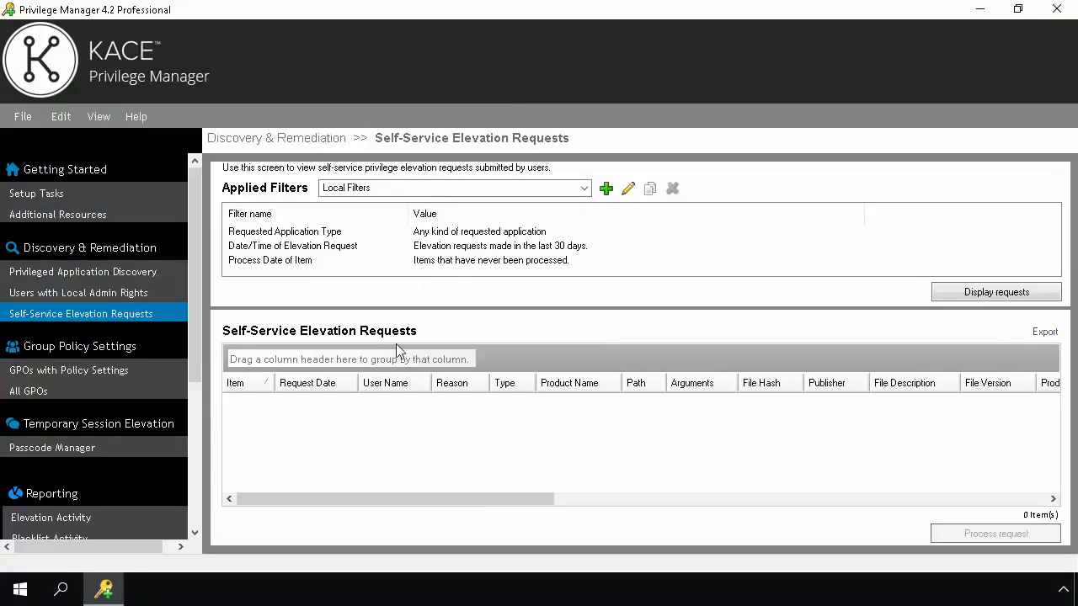
Examine the details of the self-service request rule in the Client Deployment GPO's privilege elevation rules.
left_click(144, 369)
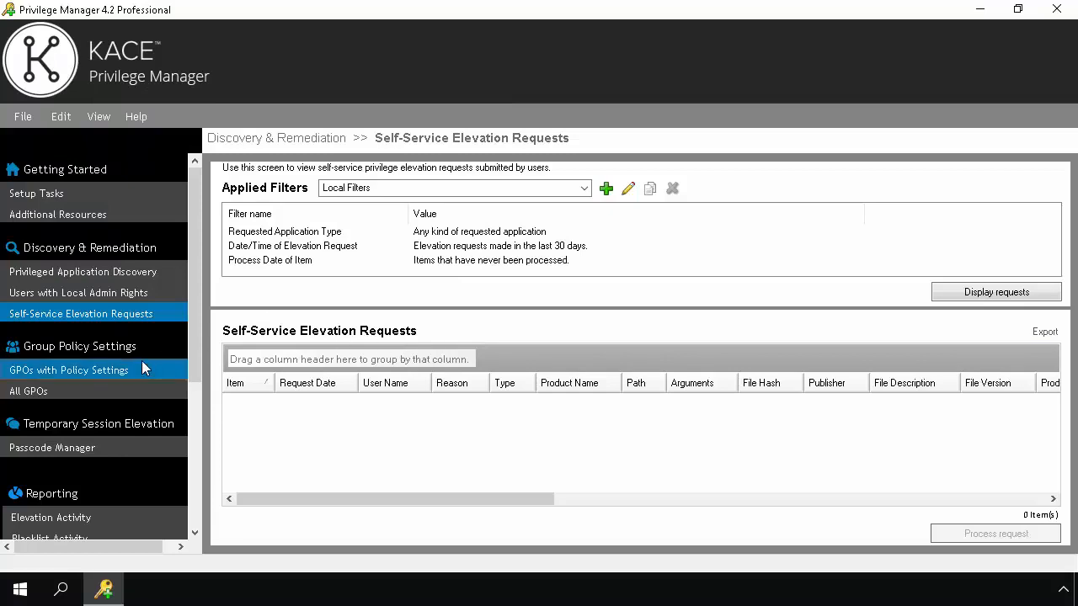
left_click(126, 370)
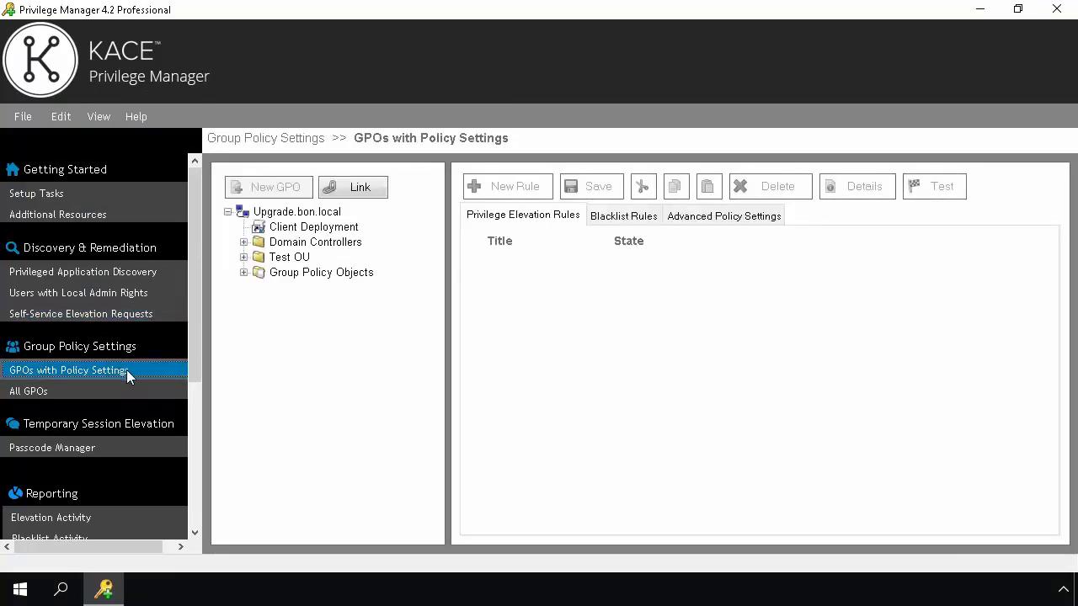
left_click(343, 229)
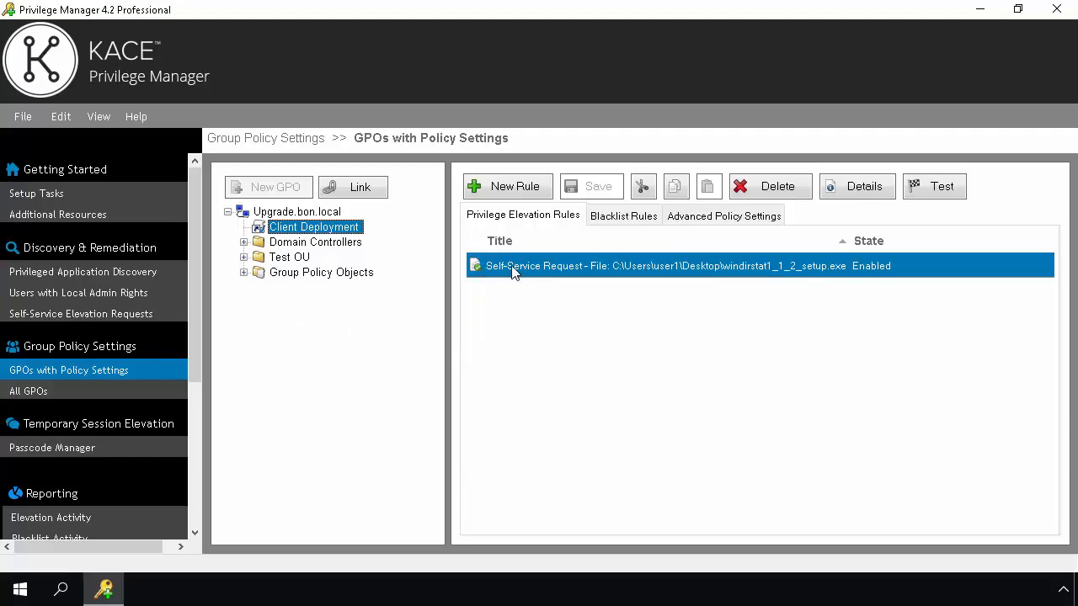
left_click(857, 186)
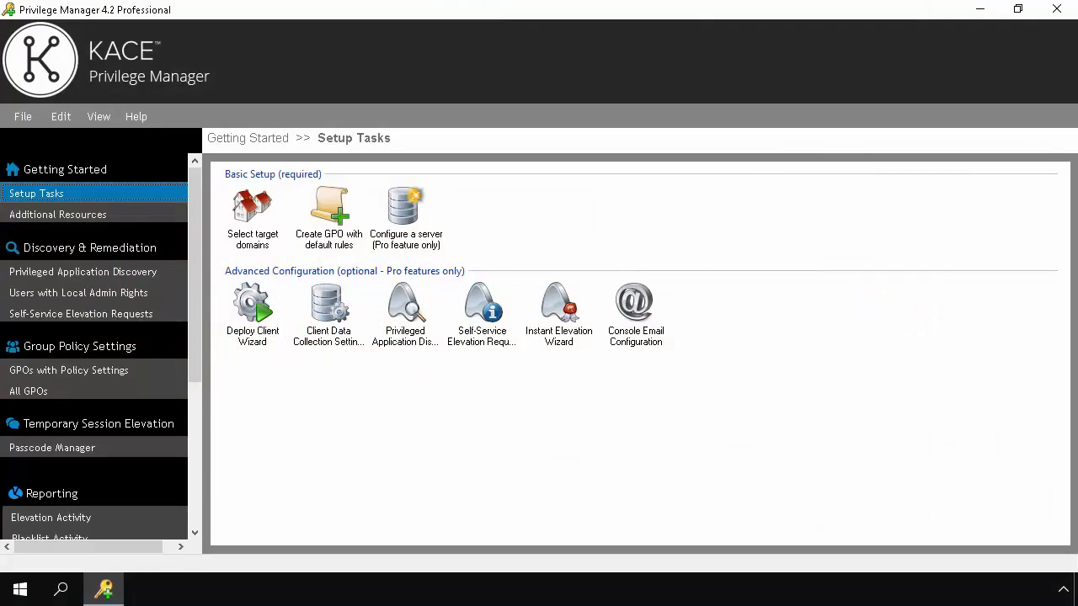
Add the computer UPGRADEPC to the list checked for users with local admin rights.
left_click(132, 295)
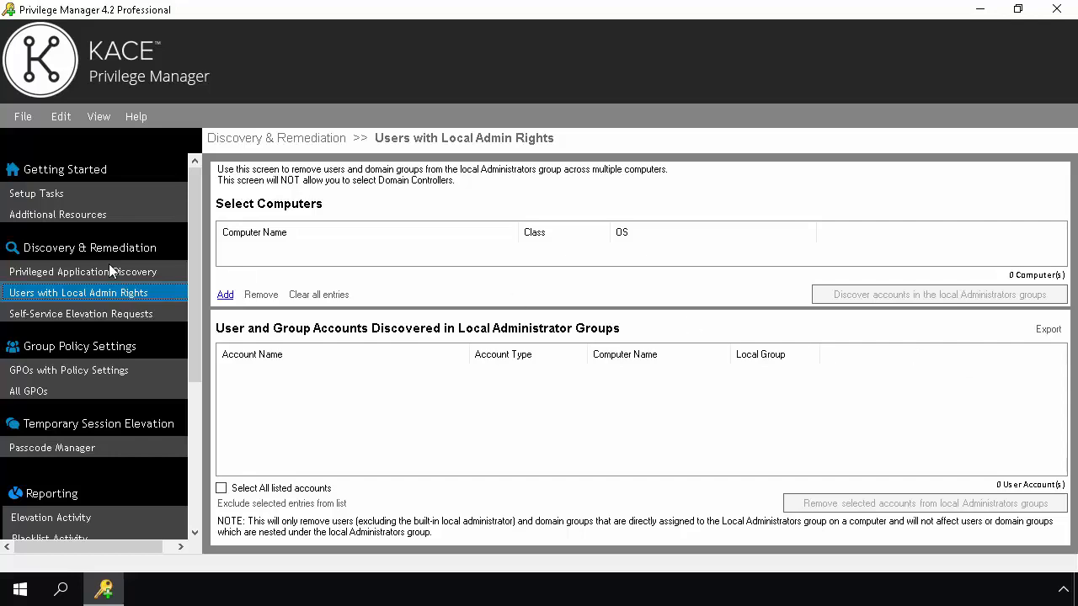
left_click(226, 297)
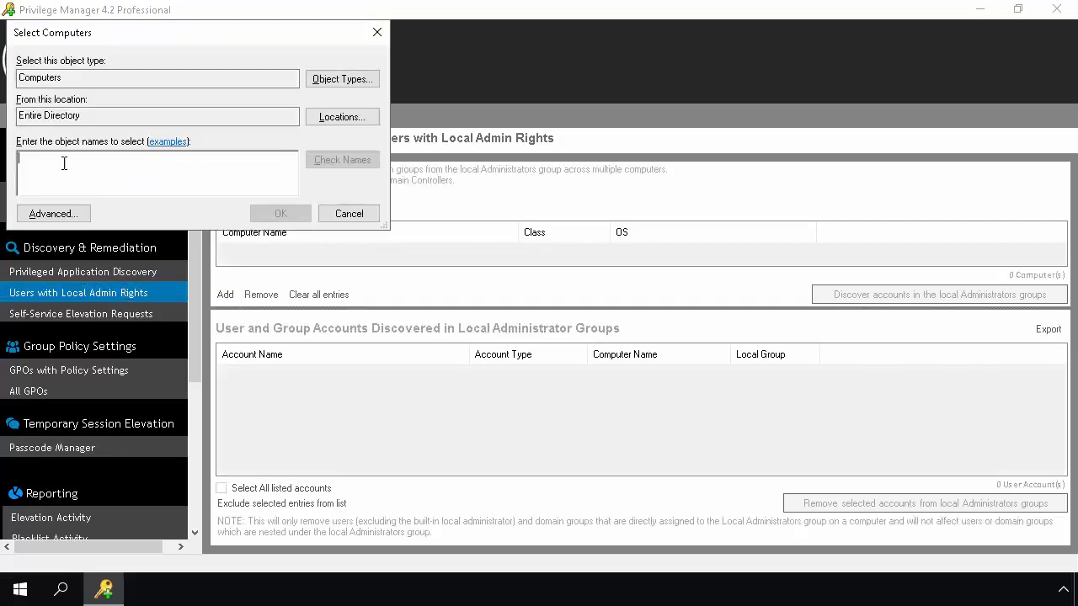
type("appsrd\\upgradePC")
left_click(278, 213)
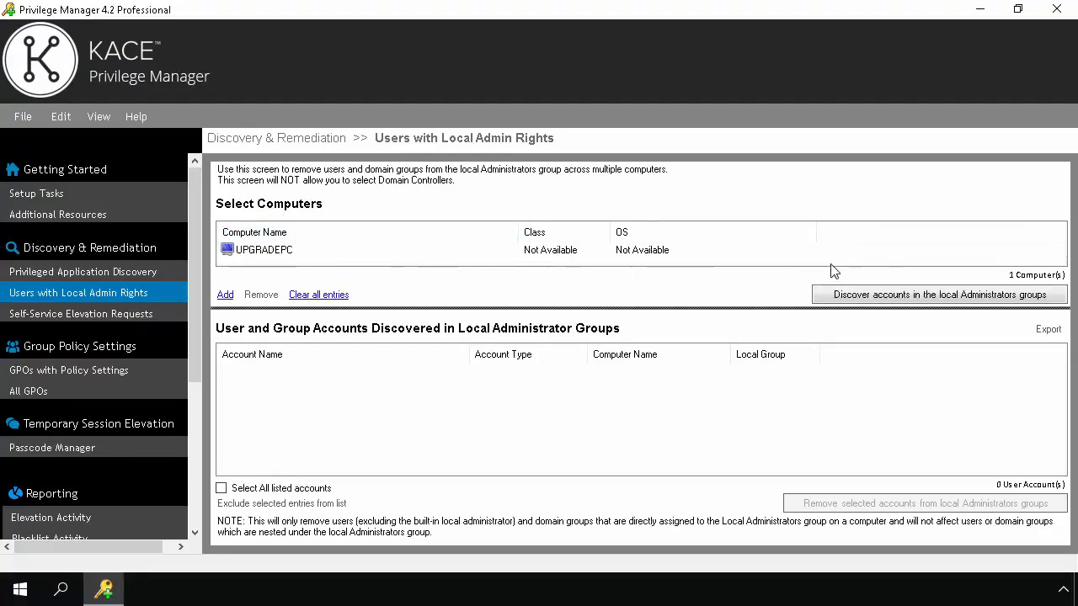
Discover users and groups in UPGRADEPC's local Administrators group, without limiting results to domain accounts and including builtin local administrator accounts.
left_click(905, 296)
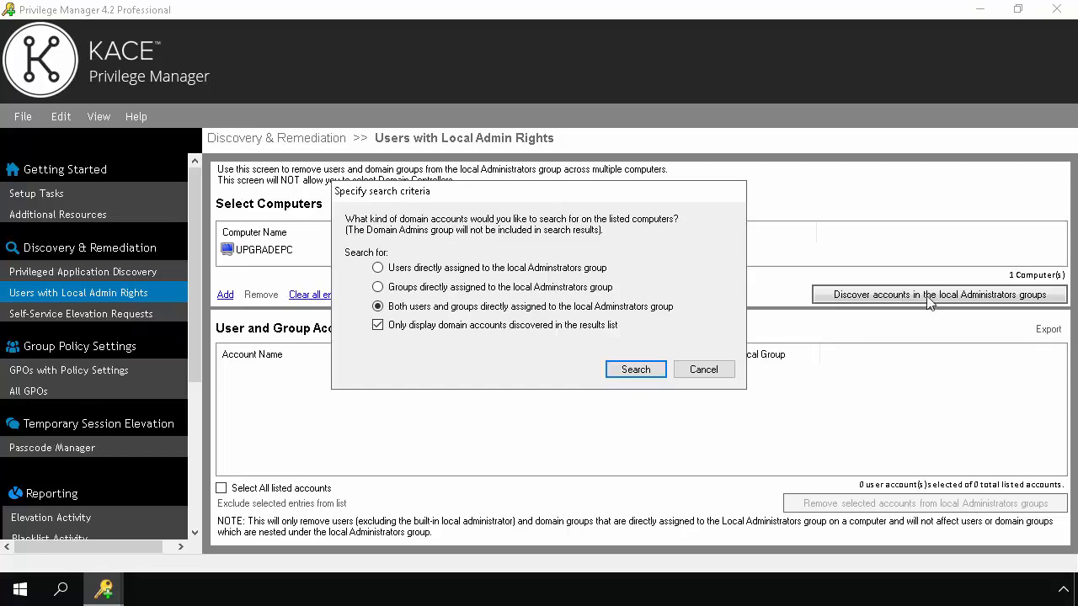
left_click(378, 325)
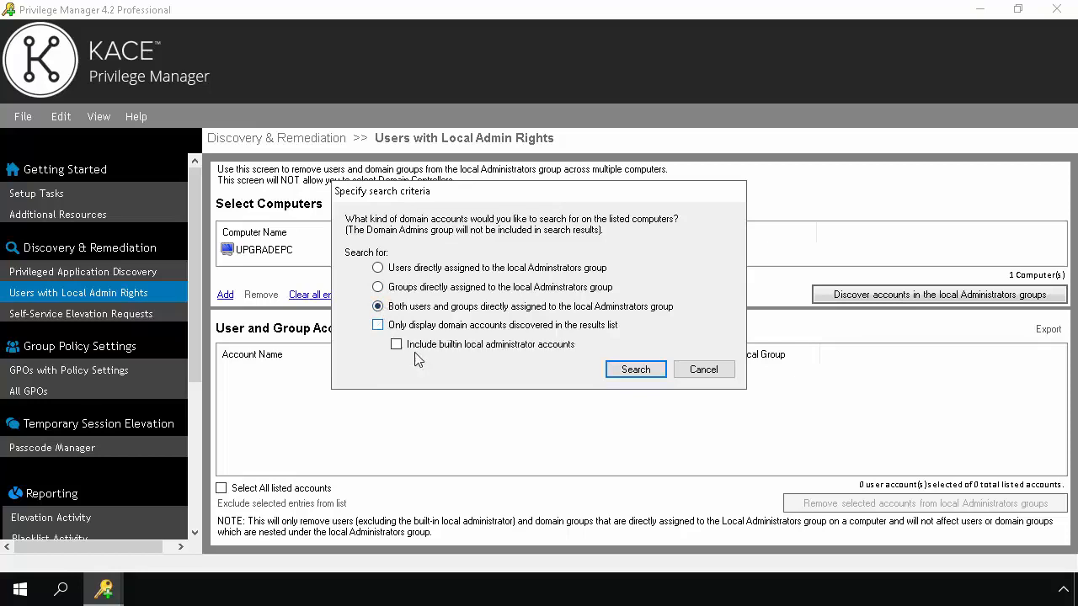
left_click(396, 344)
left_click(636, 370)
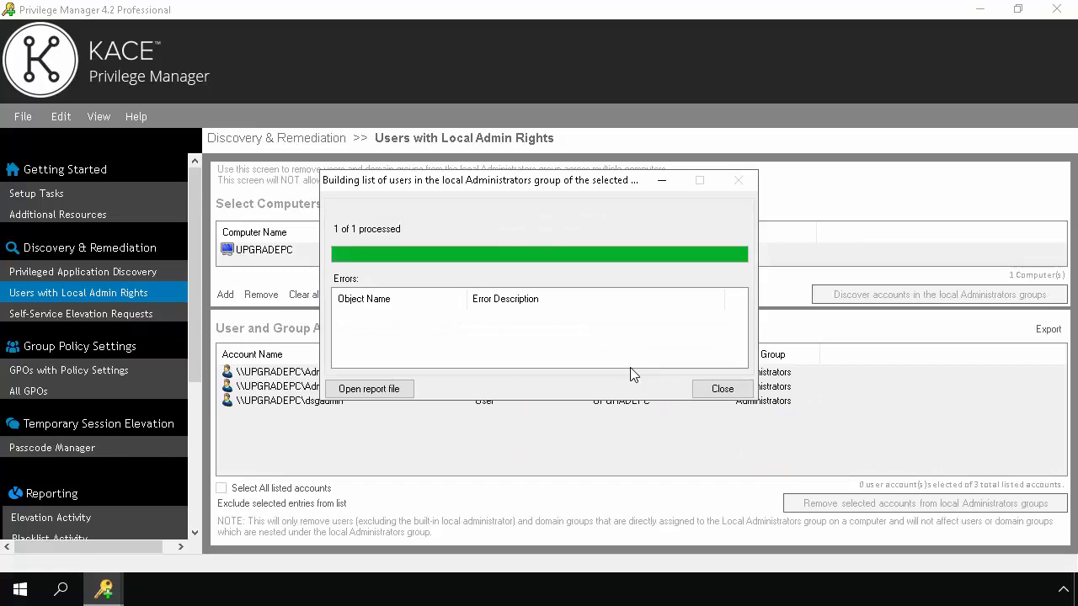
left_click(721, 389)
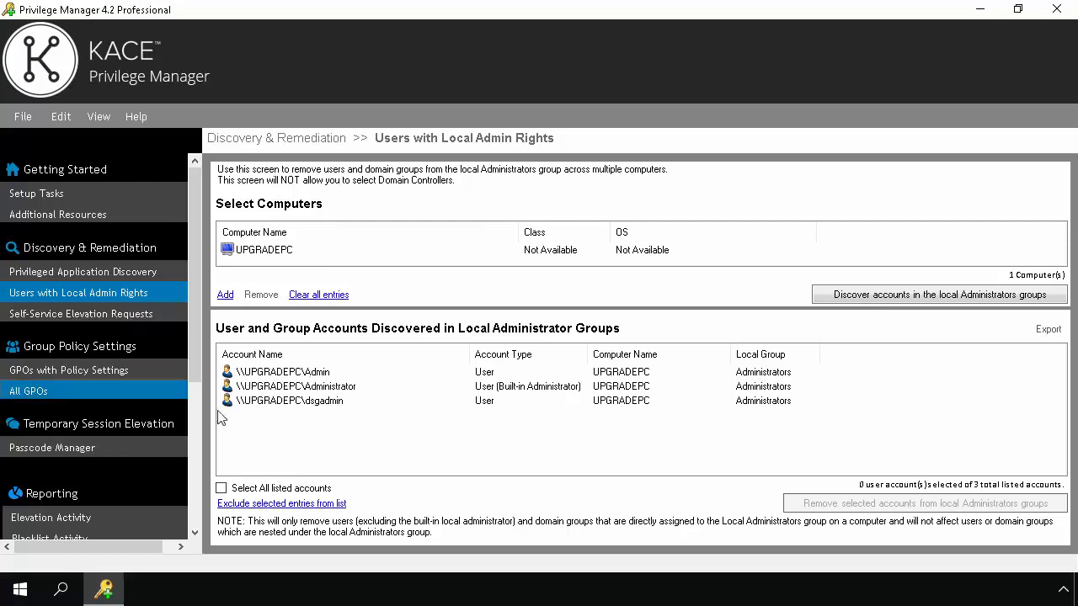
Exclude the built-in Administrator and dsgadmin accounts from the list of discovered accounts.
left_click(346, 387)
left_click(328, 504)
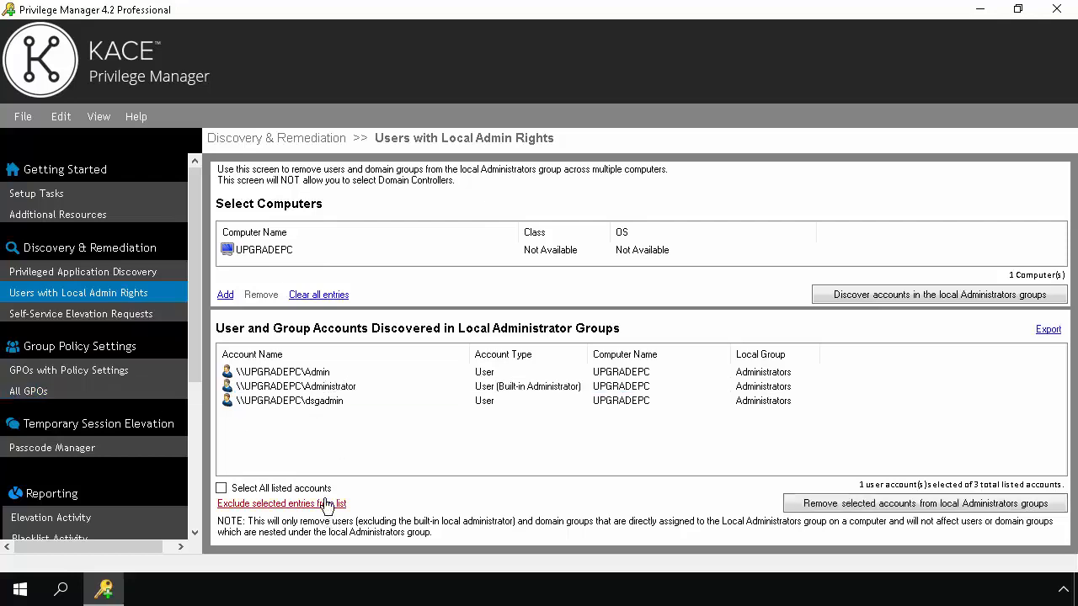
left_click(315, 394)
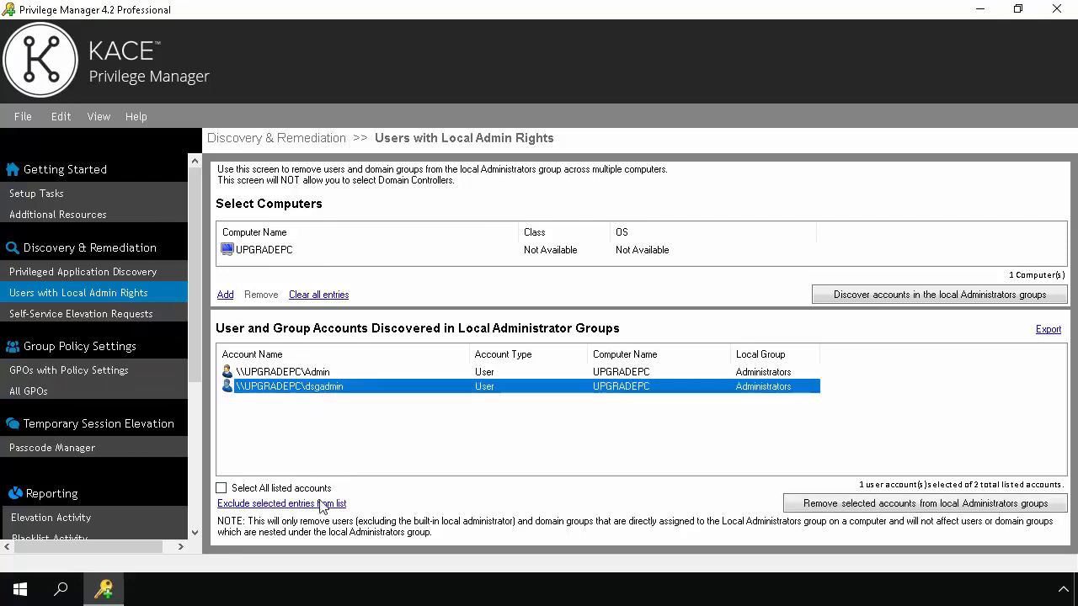
left_click(320, 503)
Remove the Admin account from the local Administrators group on UPGRADEPC.
left_click(320, 376)
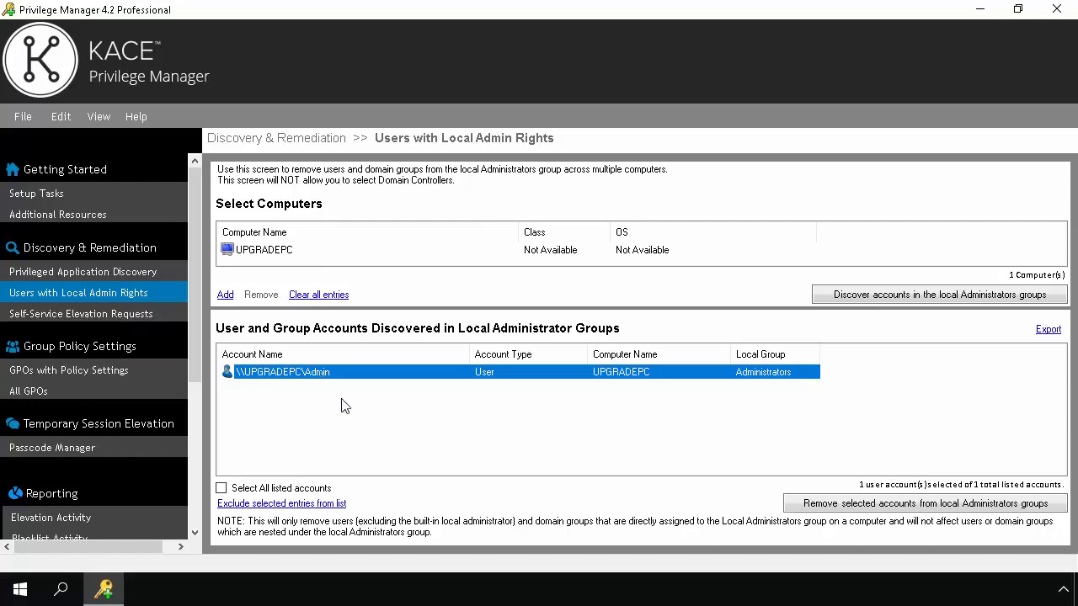
left_click(877, 503)
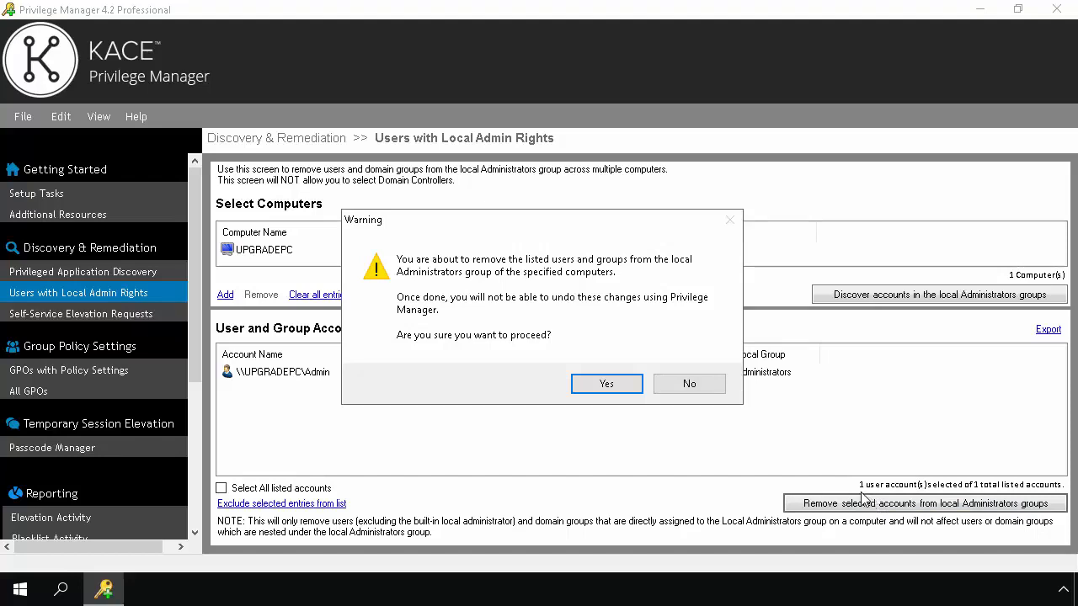
left_click(606, 384)
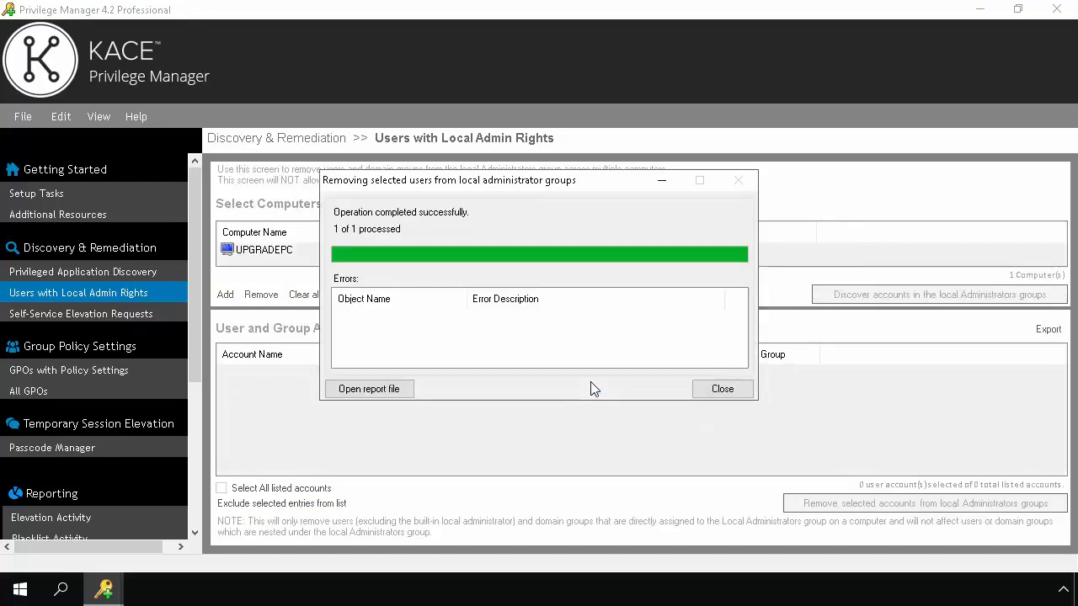